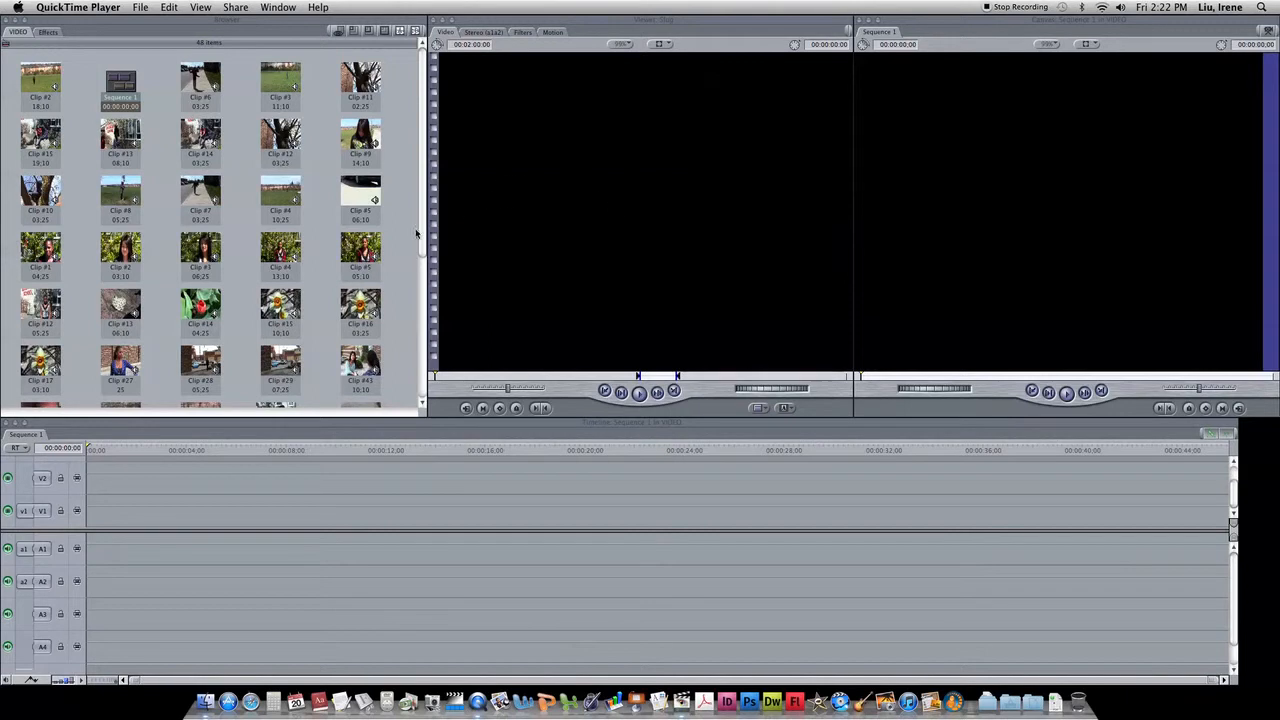
Step: Open Clip #2 in the viewer, add it to the start of track V1, and match the sequence settings to the clip
click(390, 206)
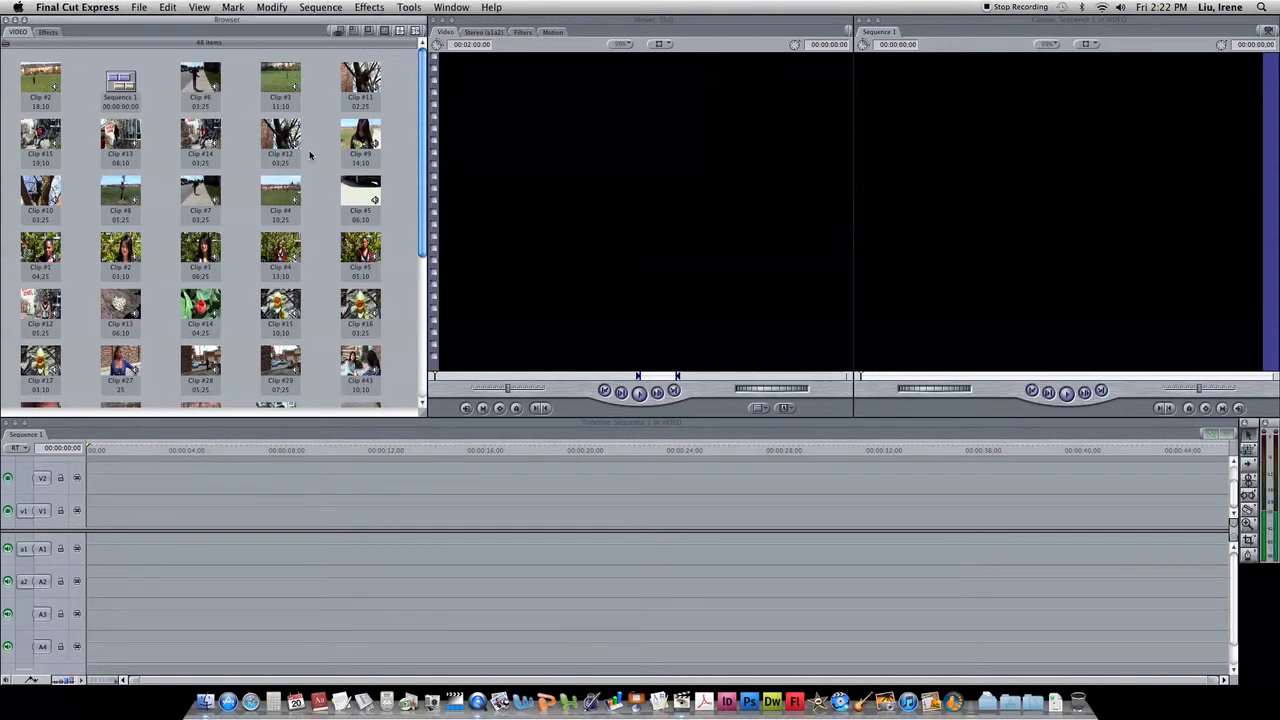
double_click(38, 82)
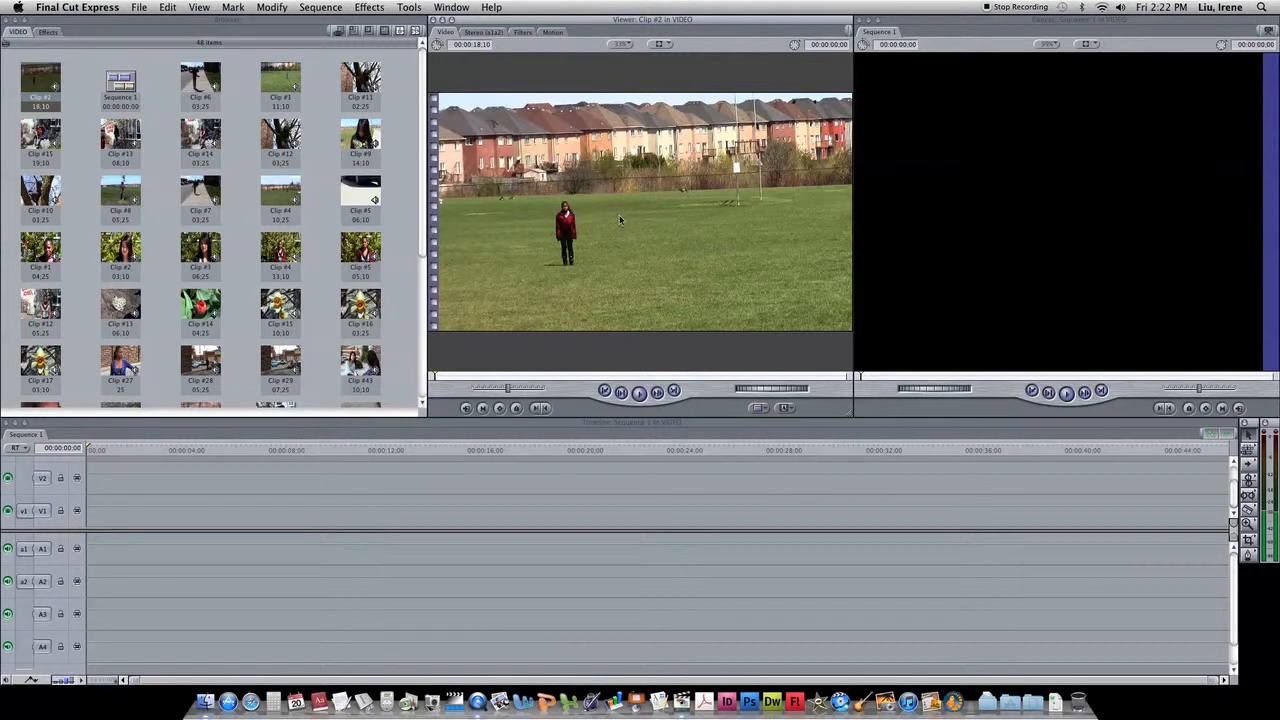
drag(648, 206, 67, 527)
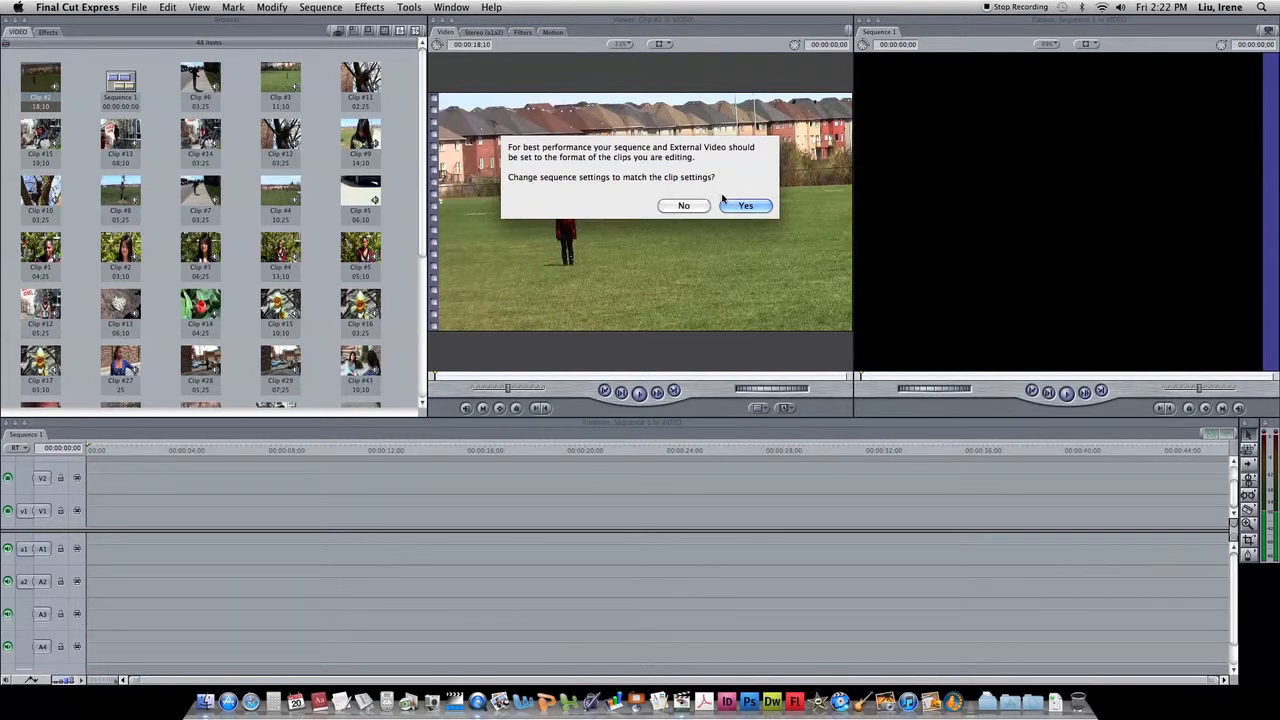
click(750, 207)
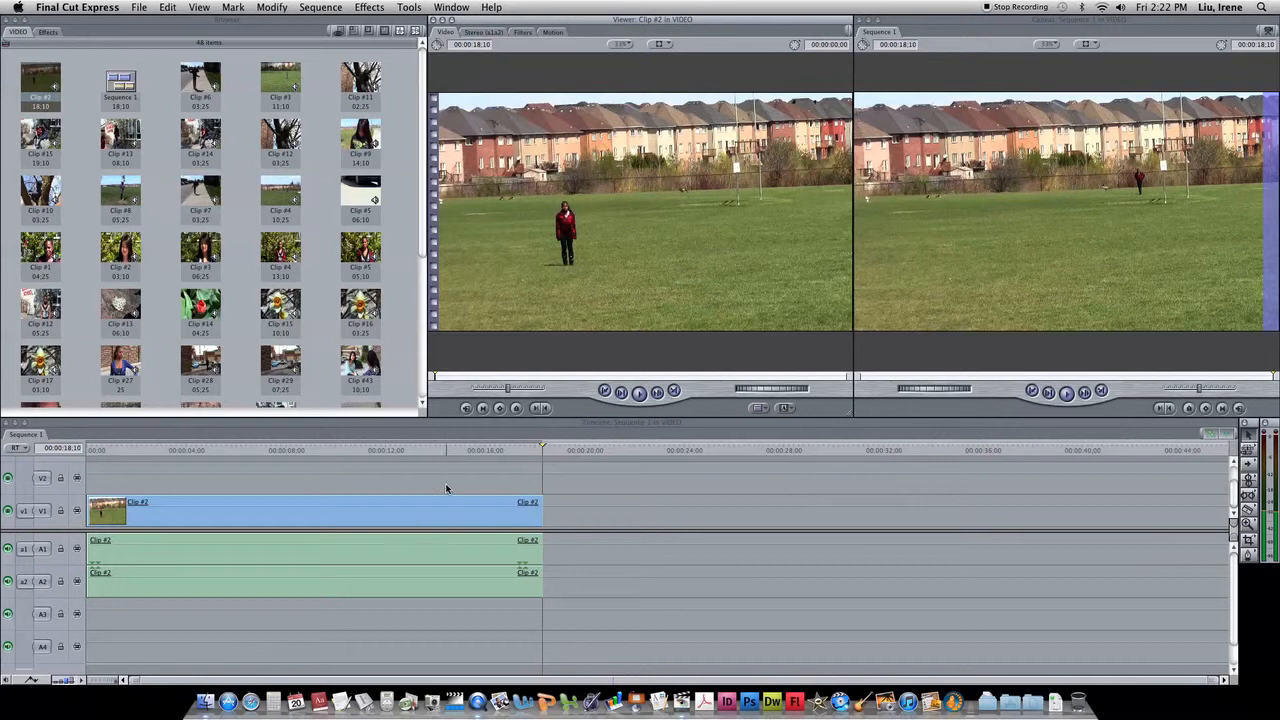
Step: Delete the untrimmed Clip #2 with its audio from the timeline
click(500, 515)
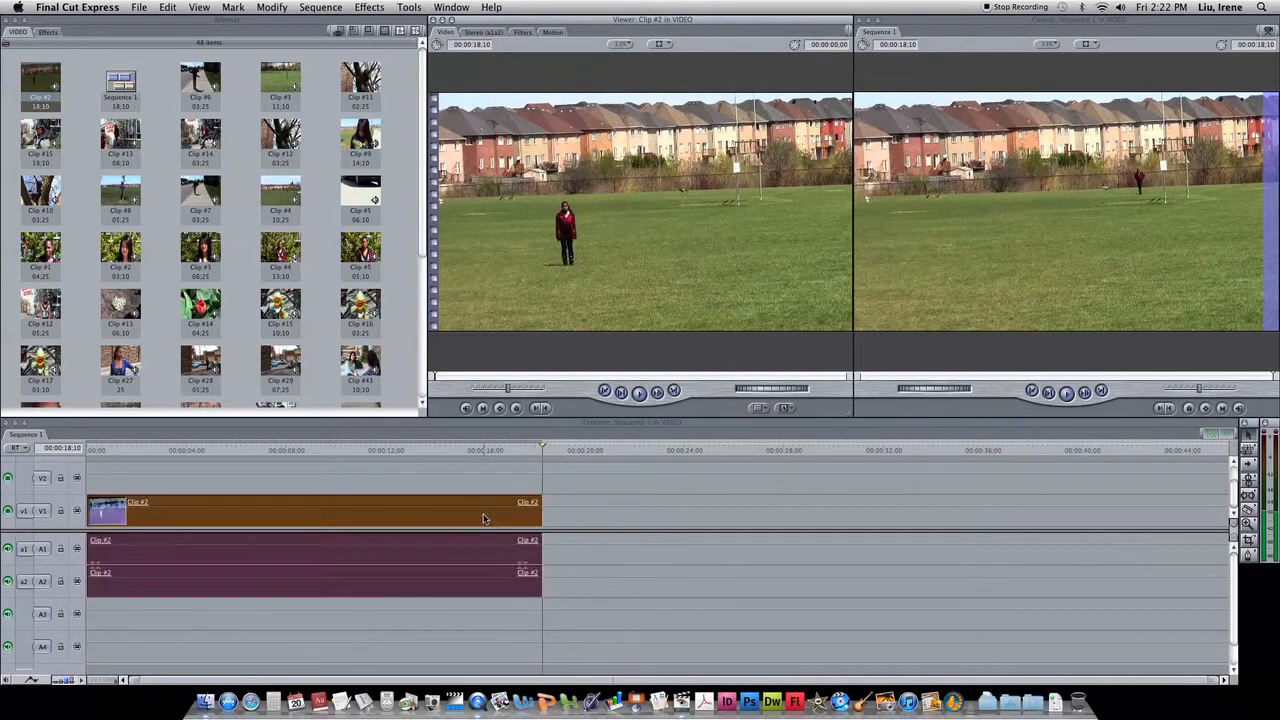
key(Delete)
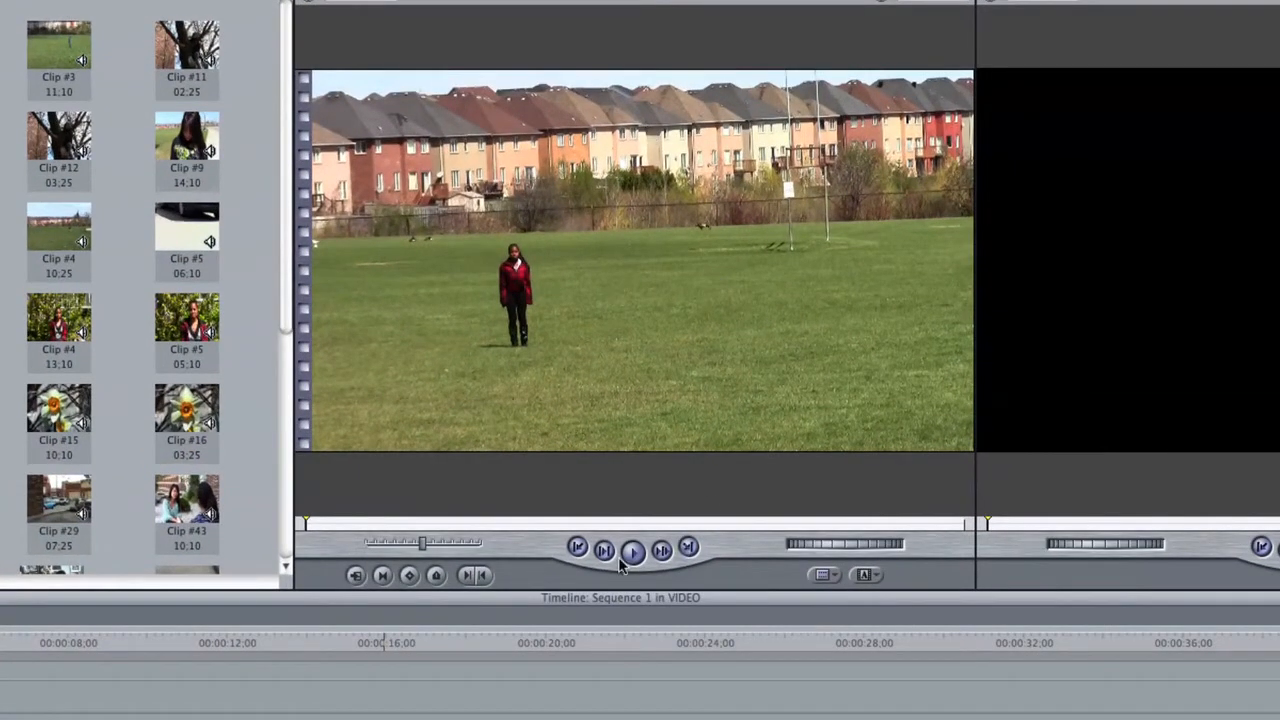
Step: Play Clip #2 in the viewer, then scrub, jog and shuttle through its footage
click(632, 553)
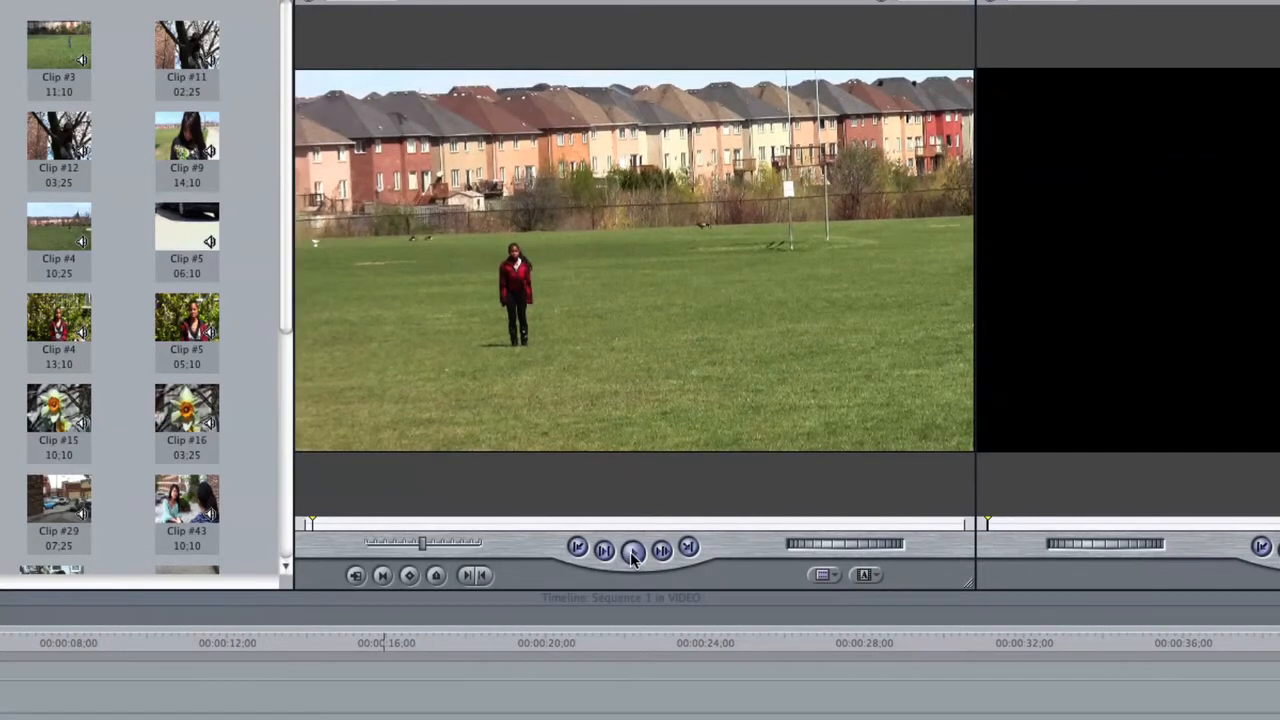
click(632, 553)
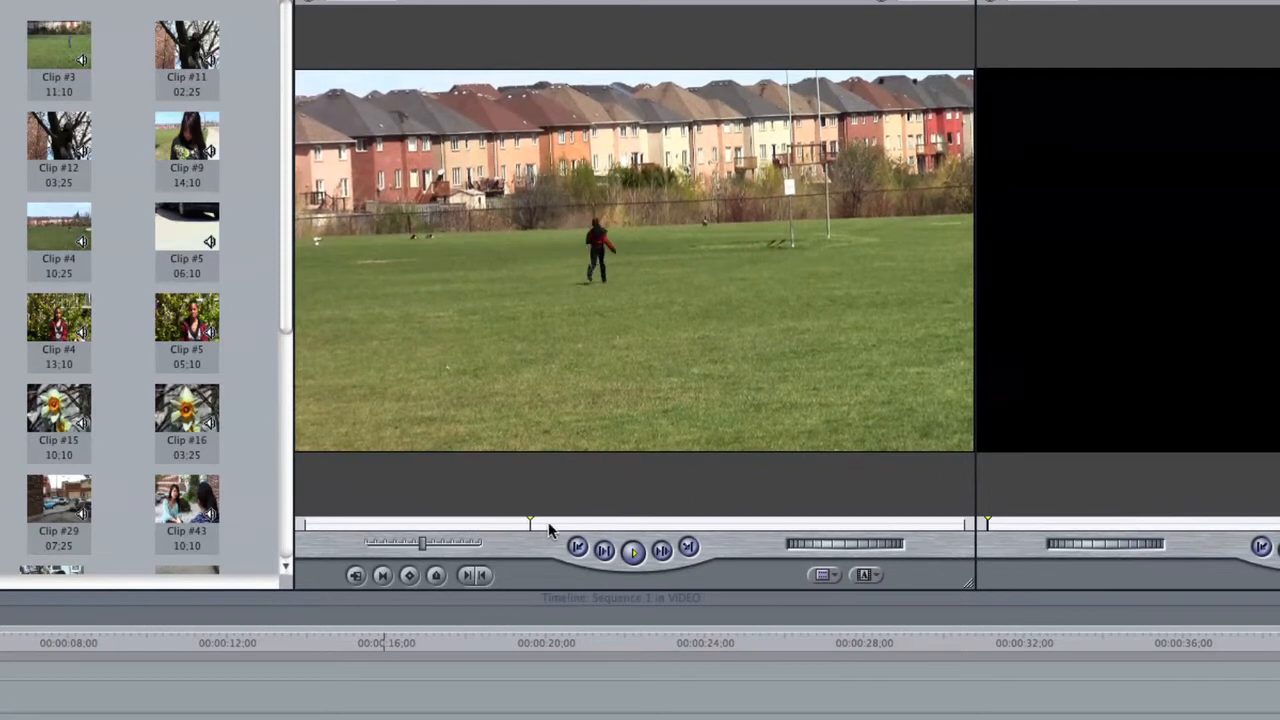
click(635, 557)
click(639, 562)
drag(582, 516, 737, 523)
mouse_move(865, 547)
mouse_down()
mouse_move(812, 547)
mouse_move(861, 547)
mouse_up()
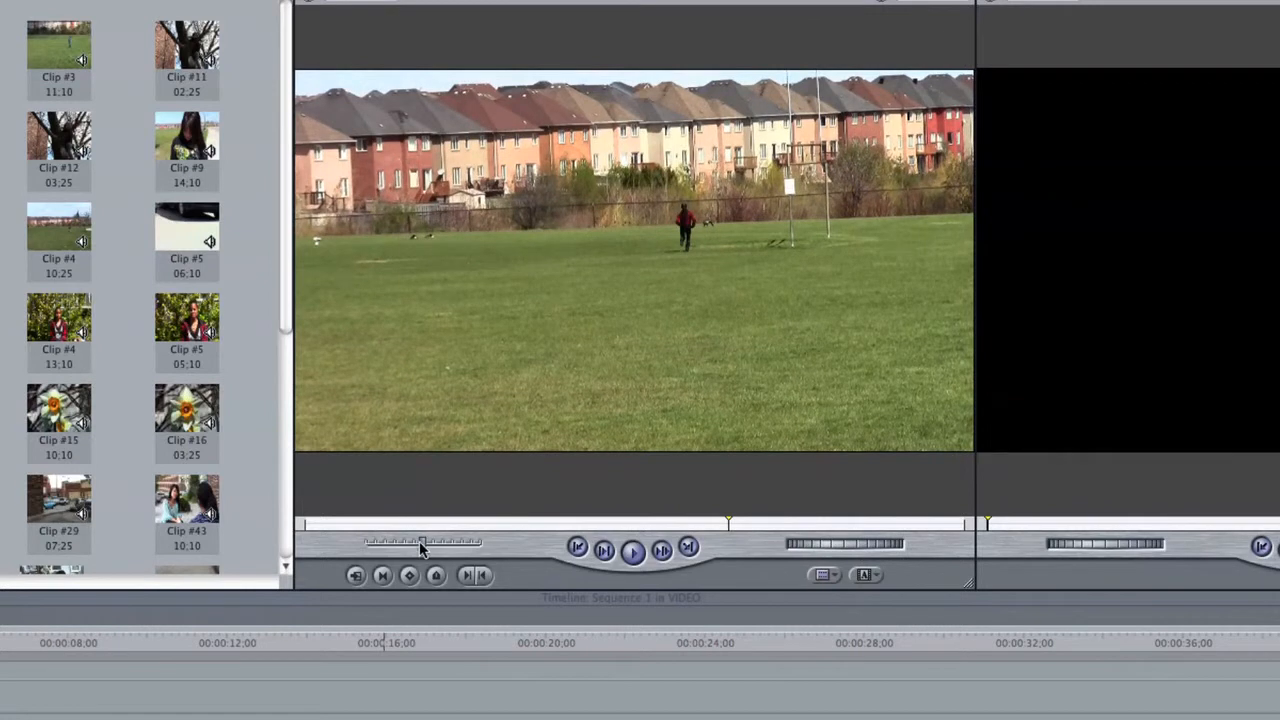
drag(421, 541, 384, 545)
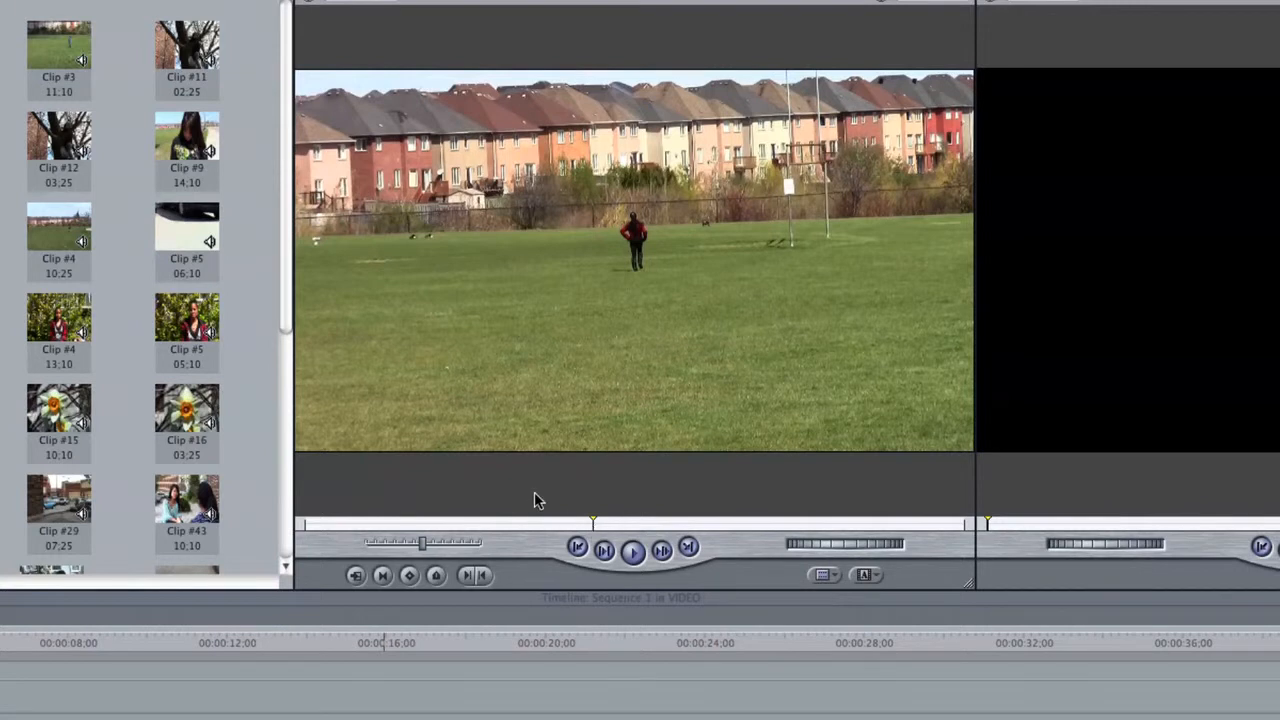
Step: Step backward through Clip #2 frame by frame in the viewer
key(Left)
key(Left)
key(Left)
key(Left)
key(Left)
key(Left)
key(Left)
key(Left)
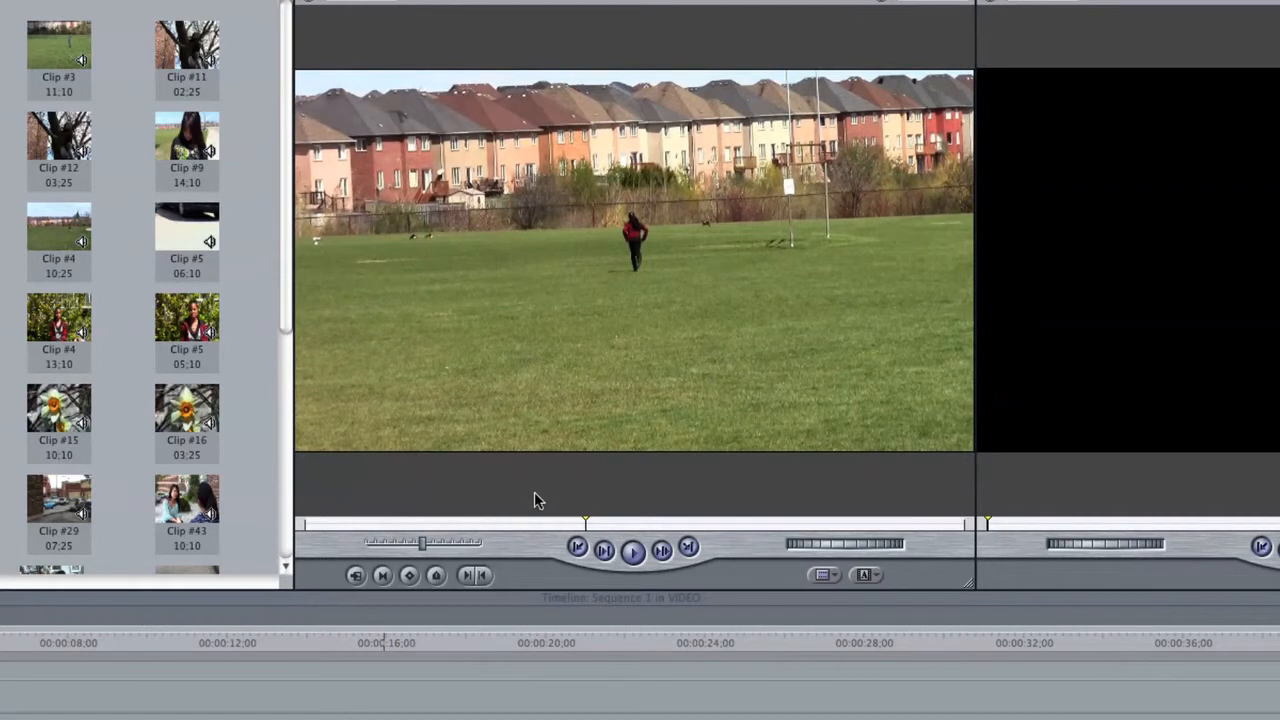
key(Left)
key(Left)
key(Left)
key(Left)
key(Left)
key(Left)
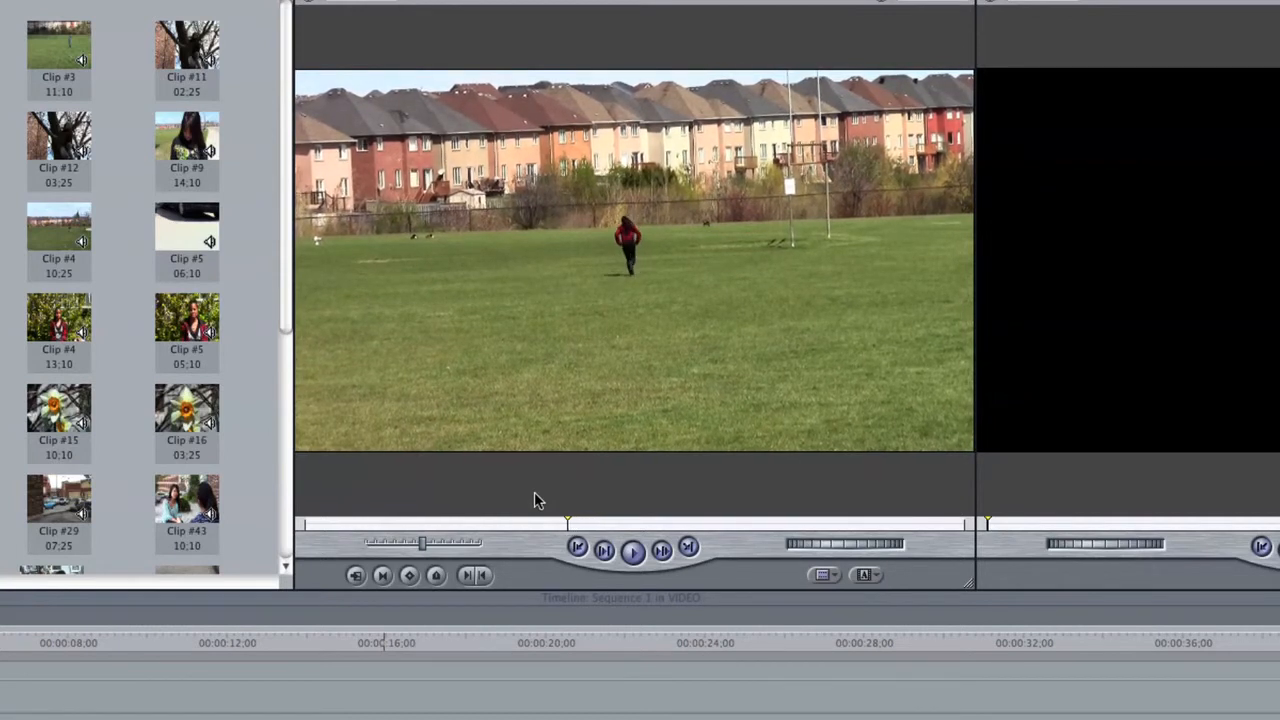
Step: Mark an In point in Clip #2 early in the run across the field and an Out point at 00:00:14;15
drag(572, 528, 379, 524)
key(space)
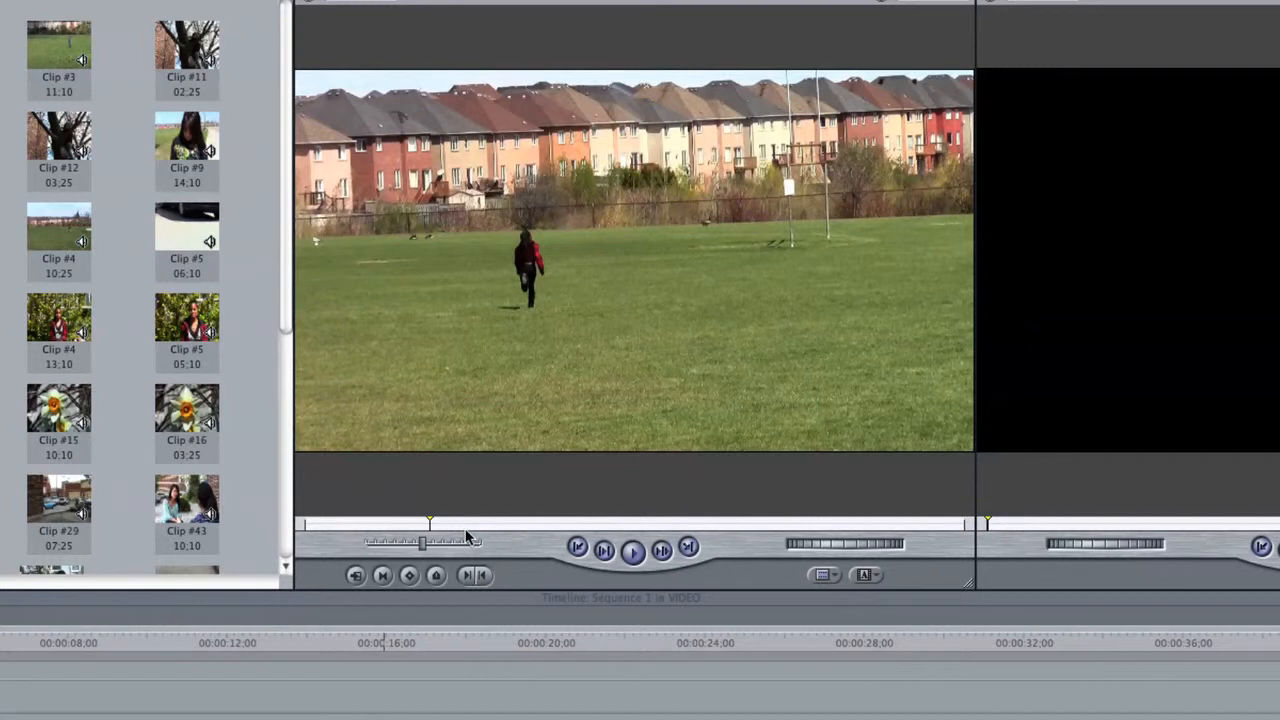
key(i)
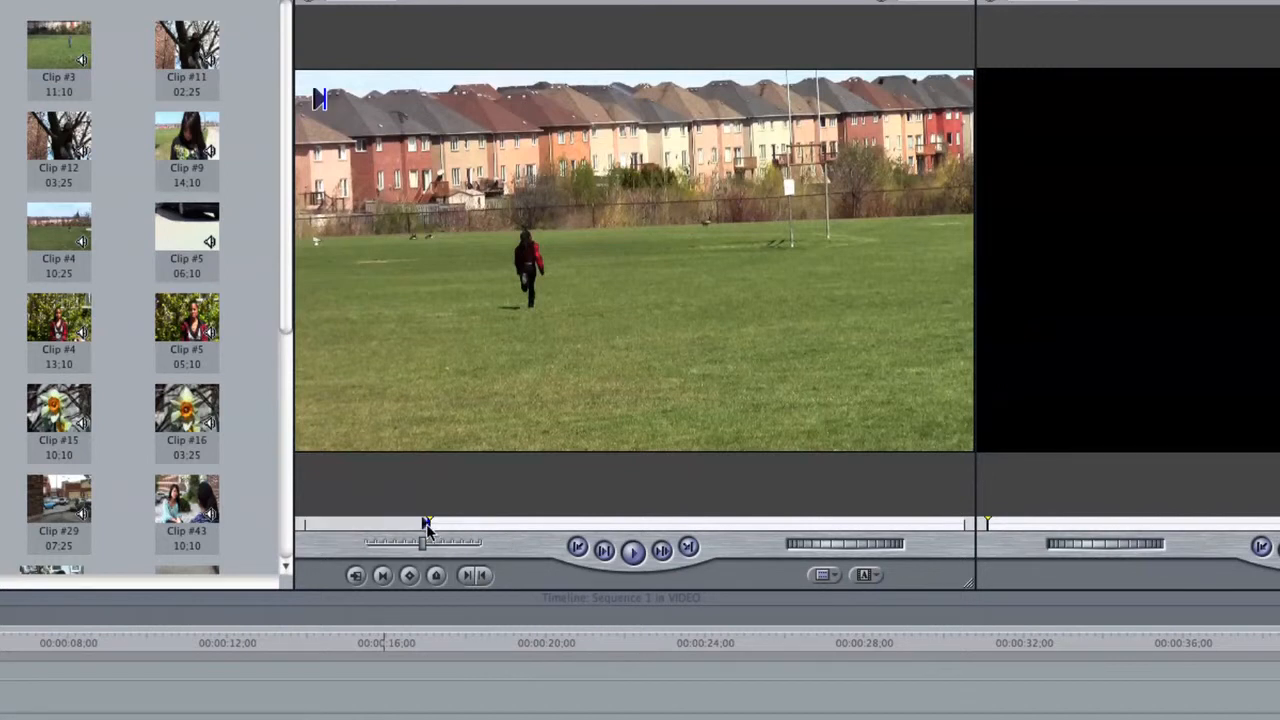
mouse_move(427, 526)
mouse_down()
mouse_move(873, 532)
mouse_move(813, 528)
mouse_move(826, 520)
mouse_up()
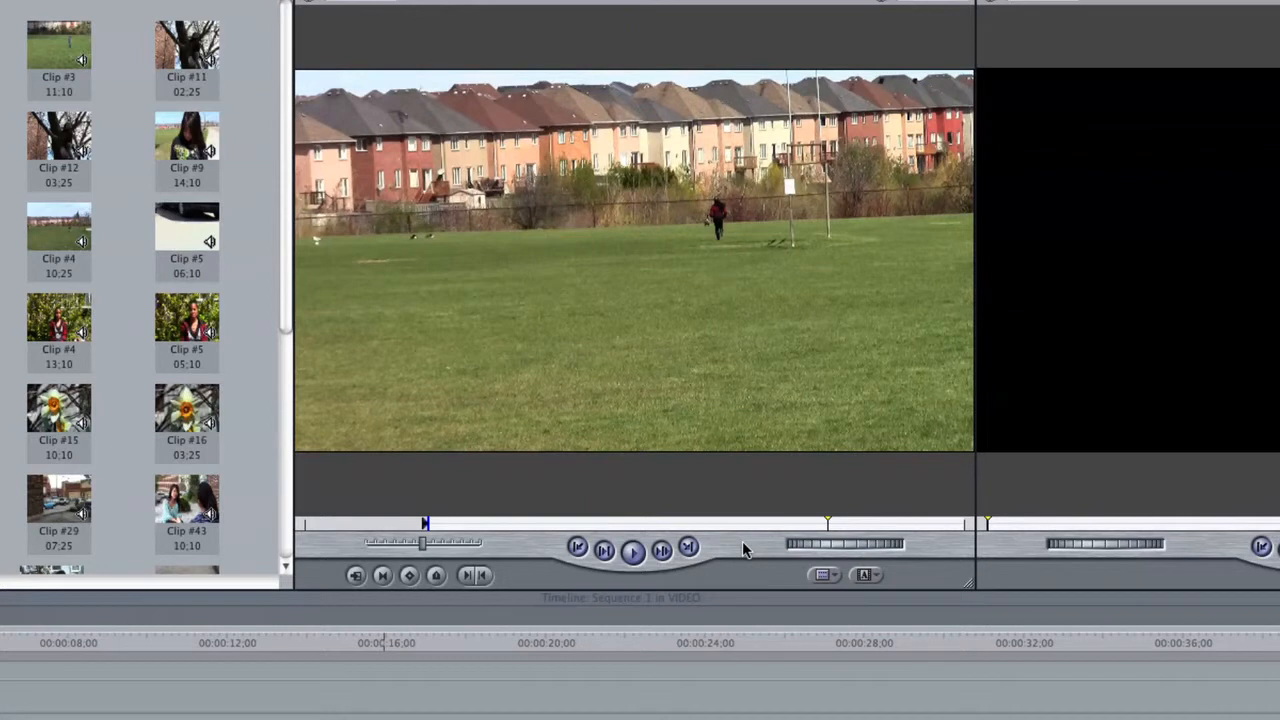
key(o)
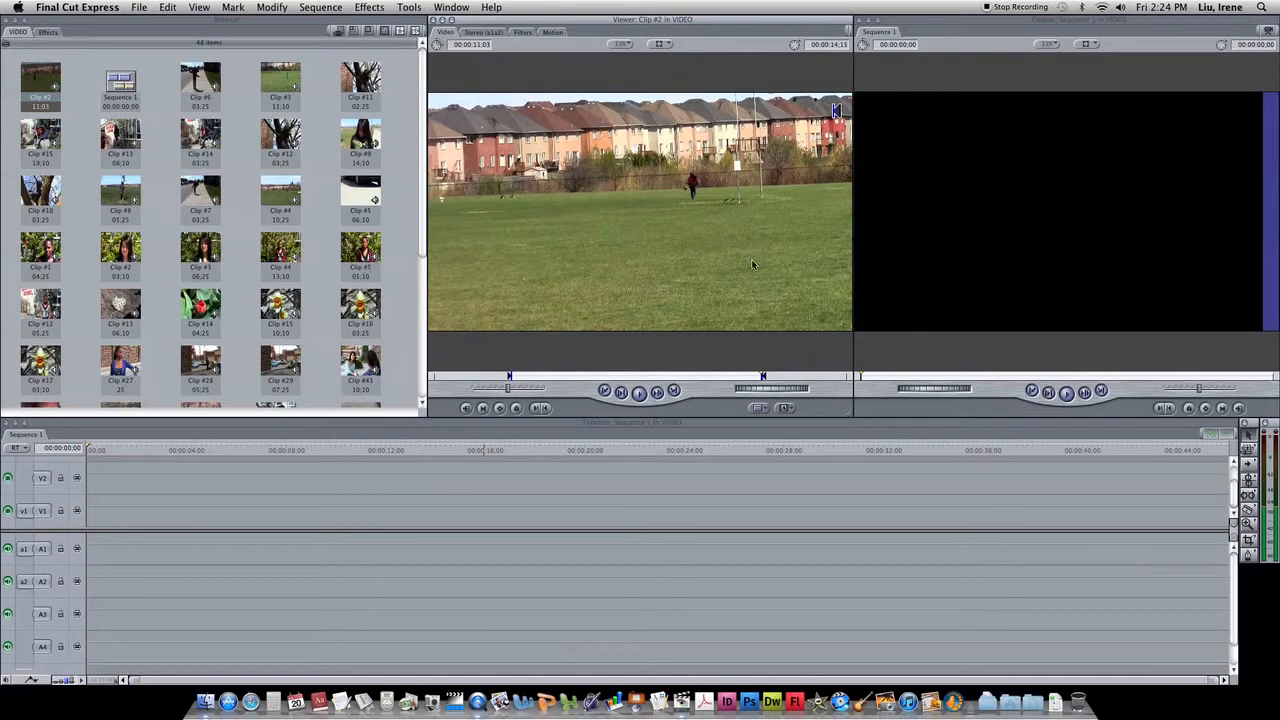
Step: Add the marked part of Clip #2 to the start of Sequence 1 with an Insert edit
drag(640, 277, 600, 194)
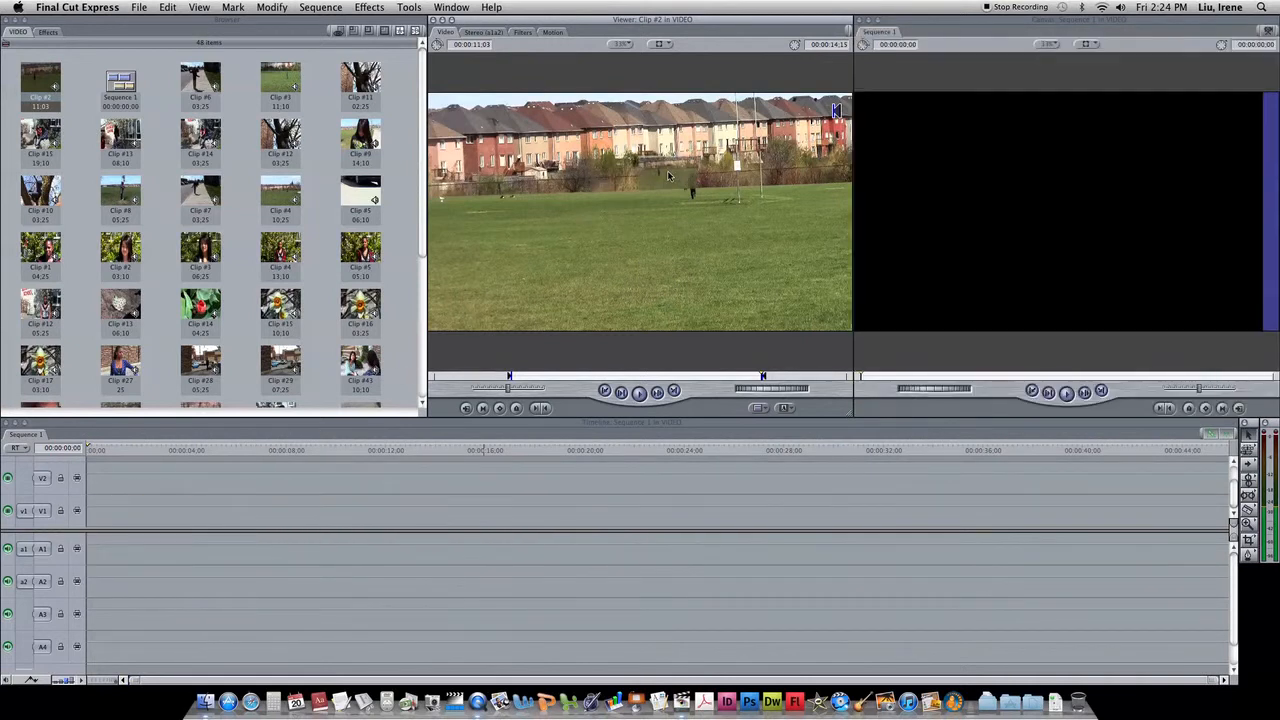
drag(817, 163, 1160, 104)
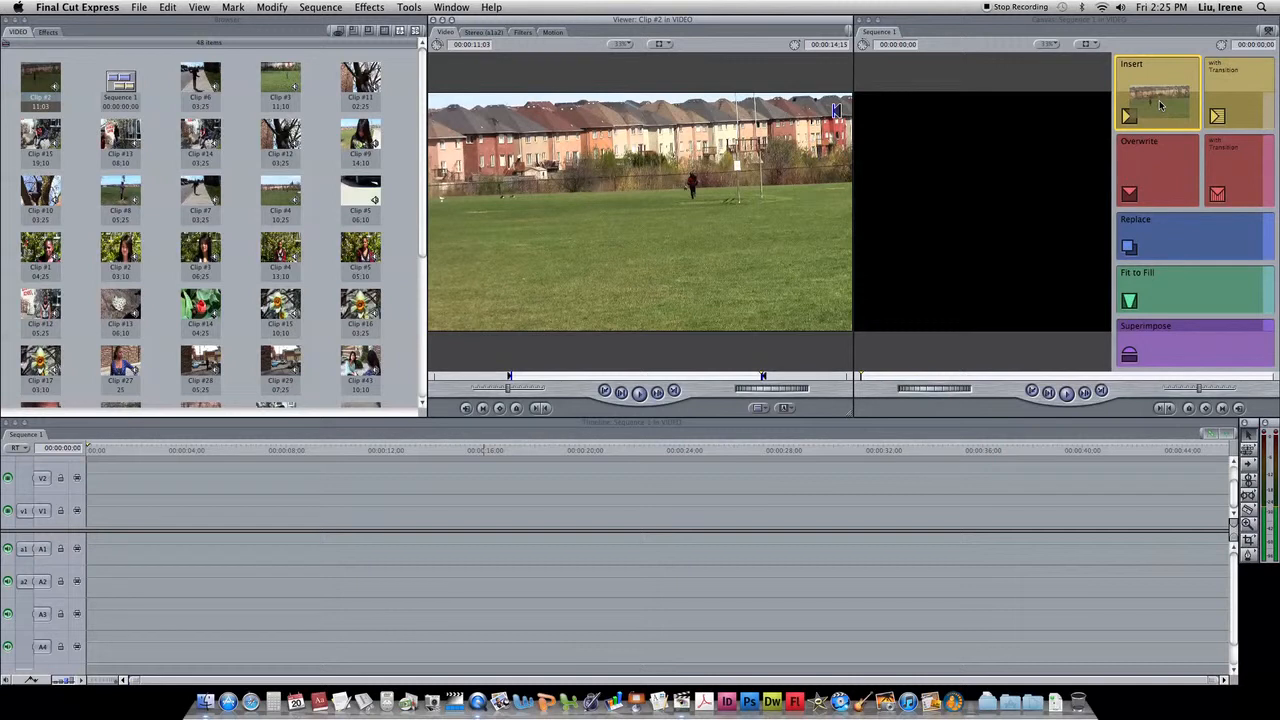
drag(1160, 105, 1160, 176)
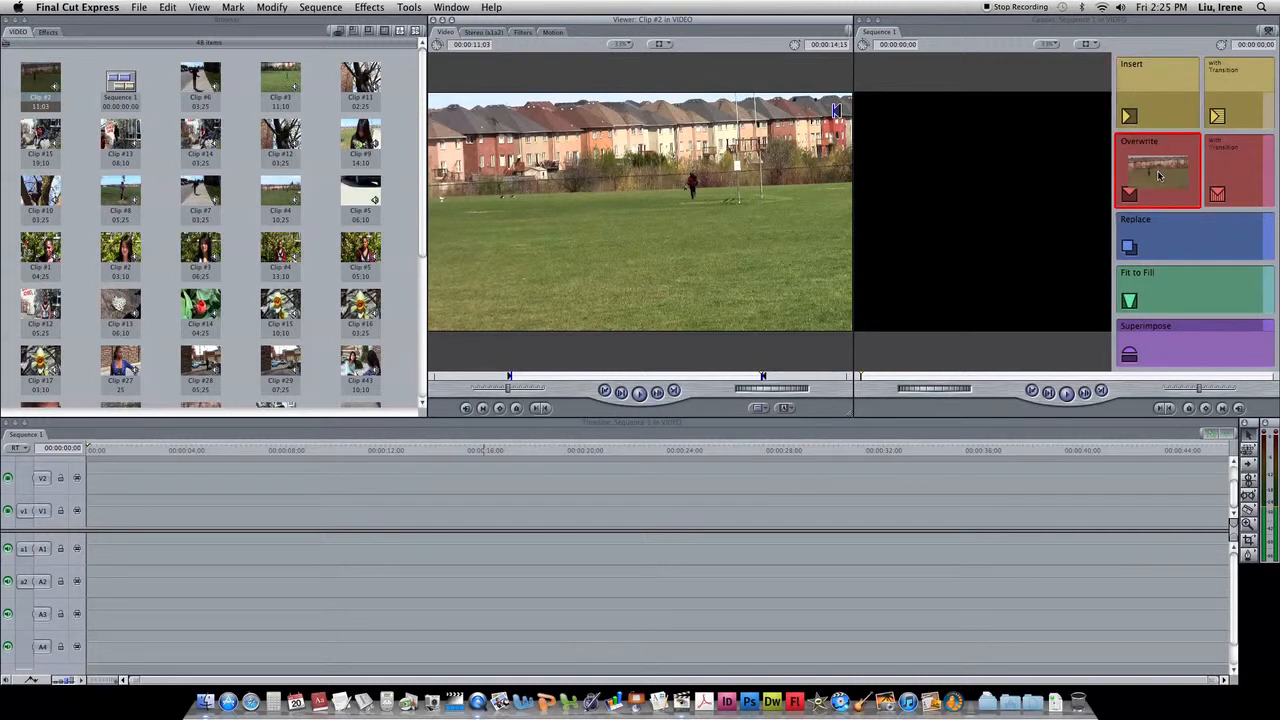
drag(1159, 176, 1163, 98)
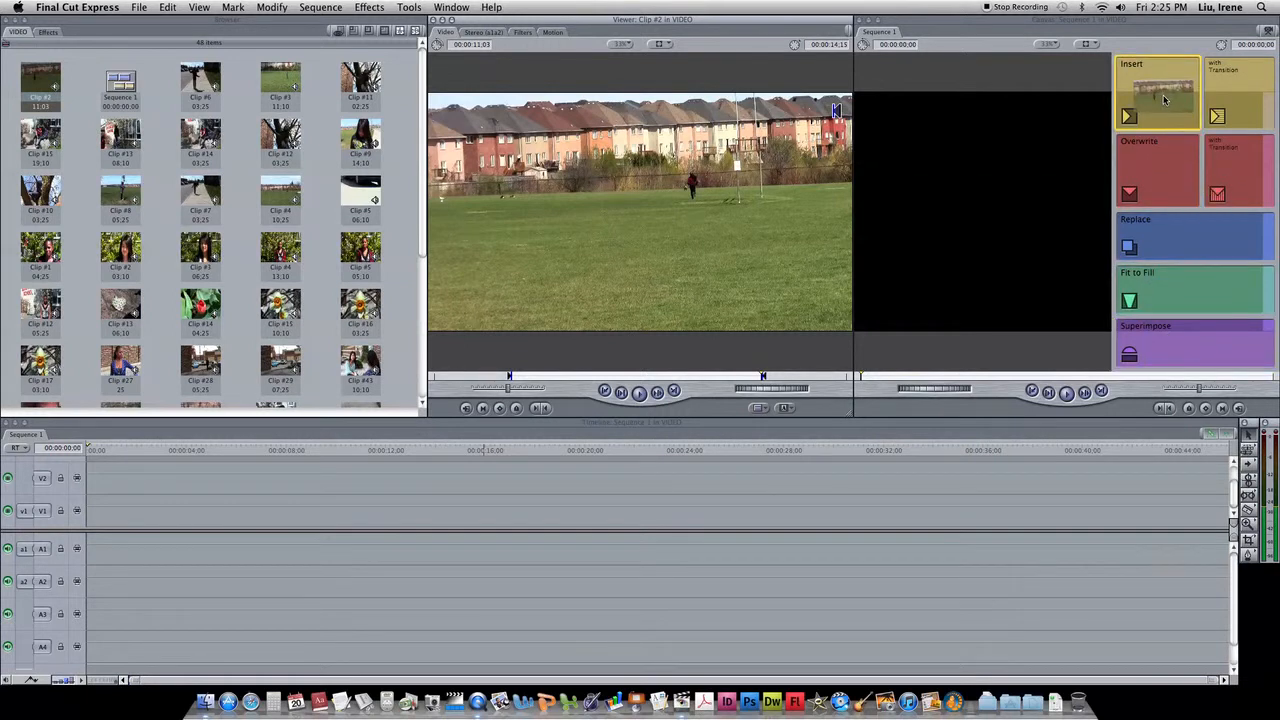
drag(1163, 98, 1163, 98)
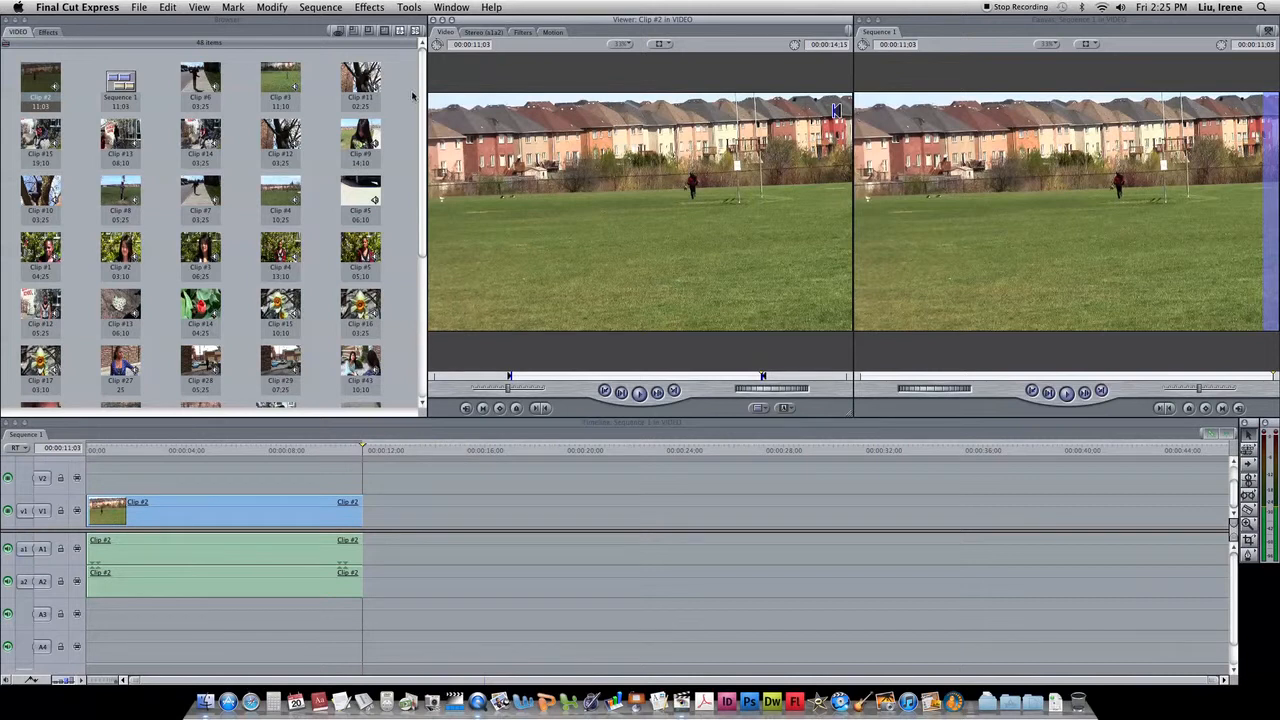
Step: Open Clip #11 in the viewer and scrub through its footage
double_click(290, 82)
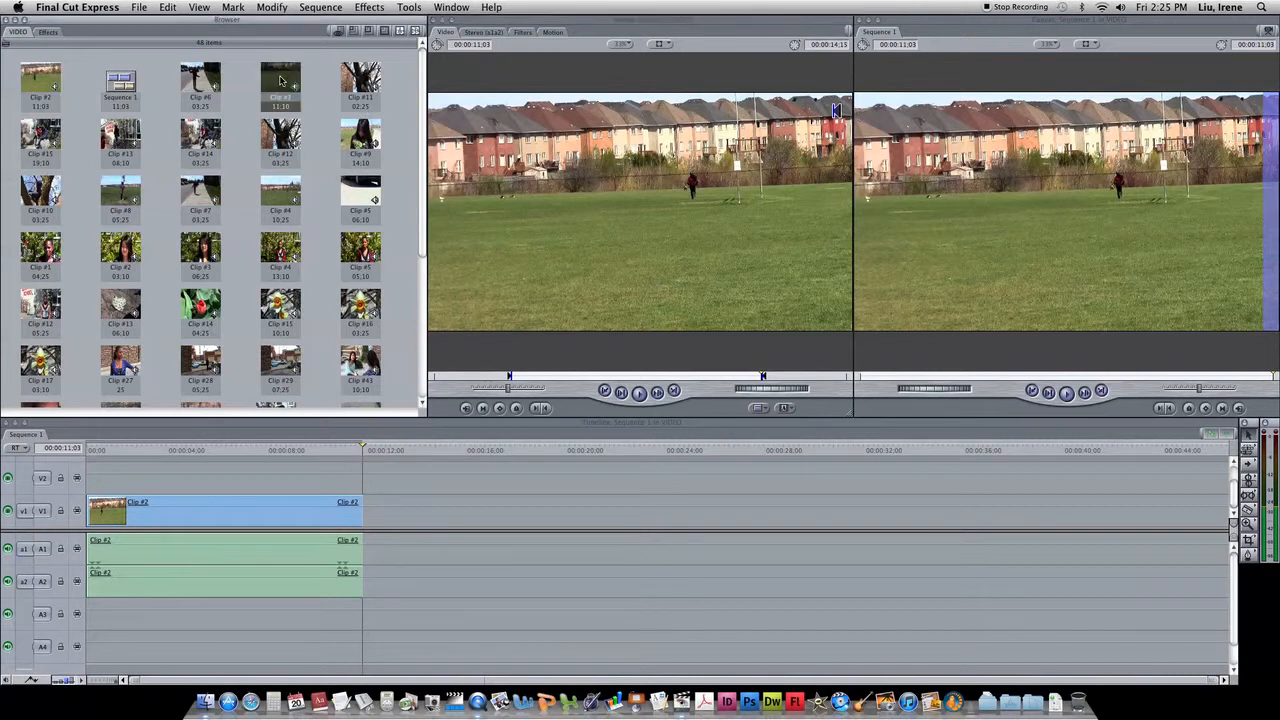
click(370, 85)
double_click(371, 84)
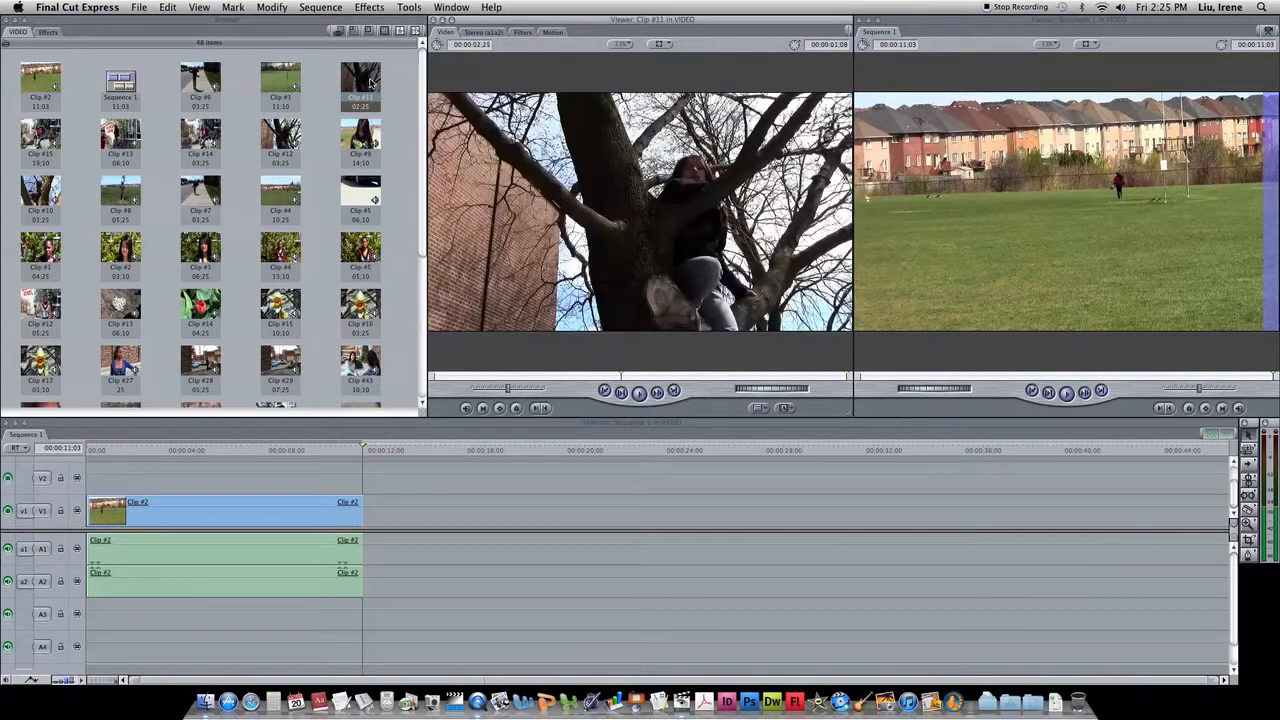
drag(519, 378, 557, 371)
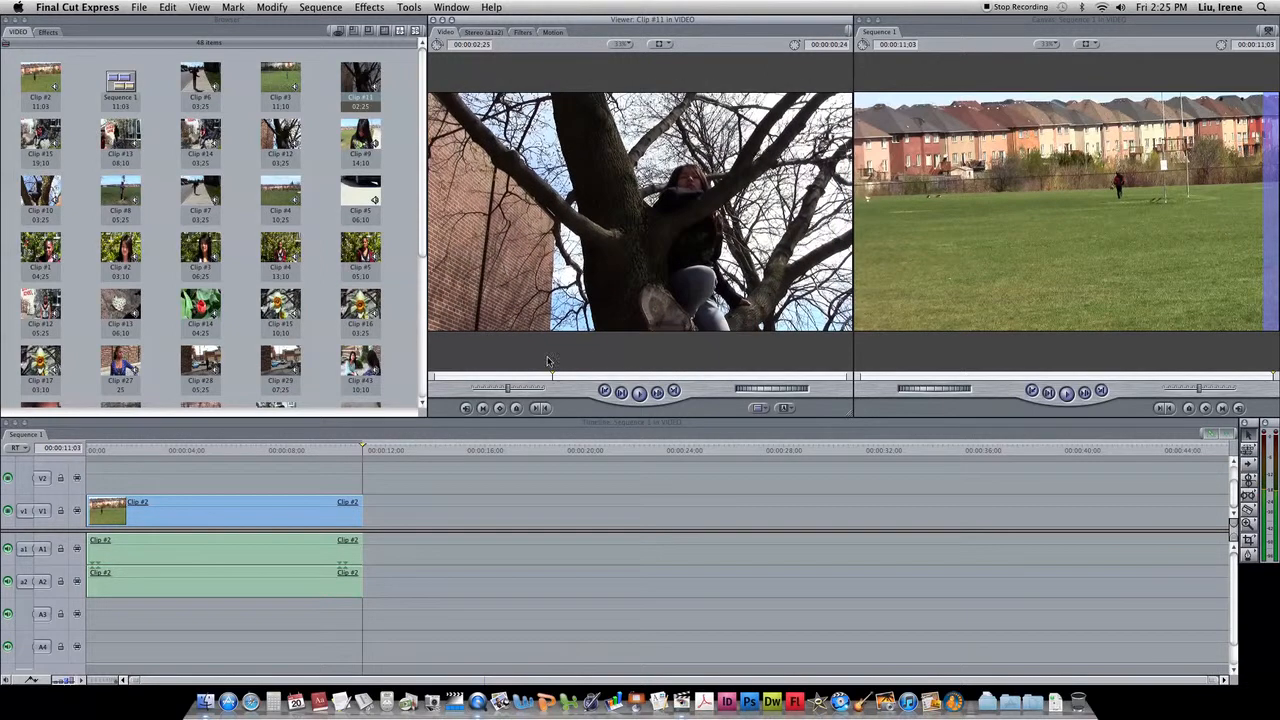
Step: Mark Clip #15 from 00:00:02;03 to 00:00:10;17 and insert that part after Clip #2 in the sequence
double_click(40, 140)
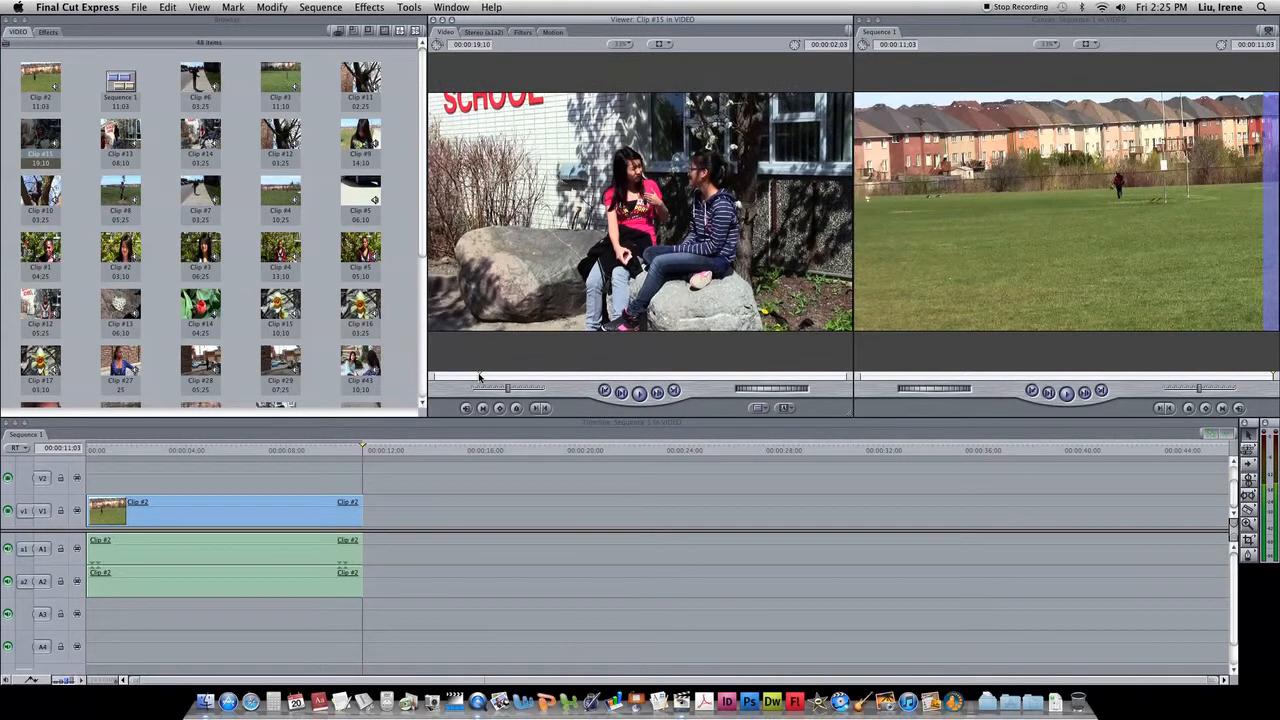
key(i)
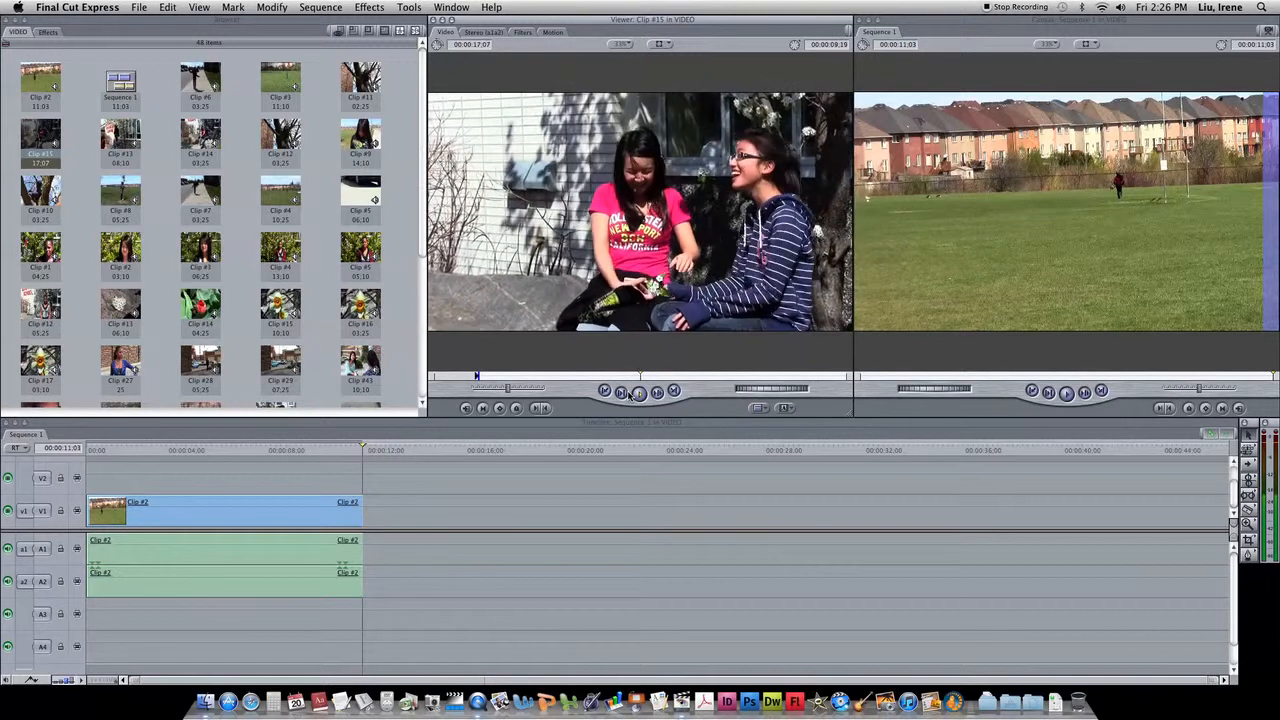
key(o)
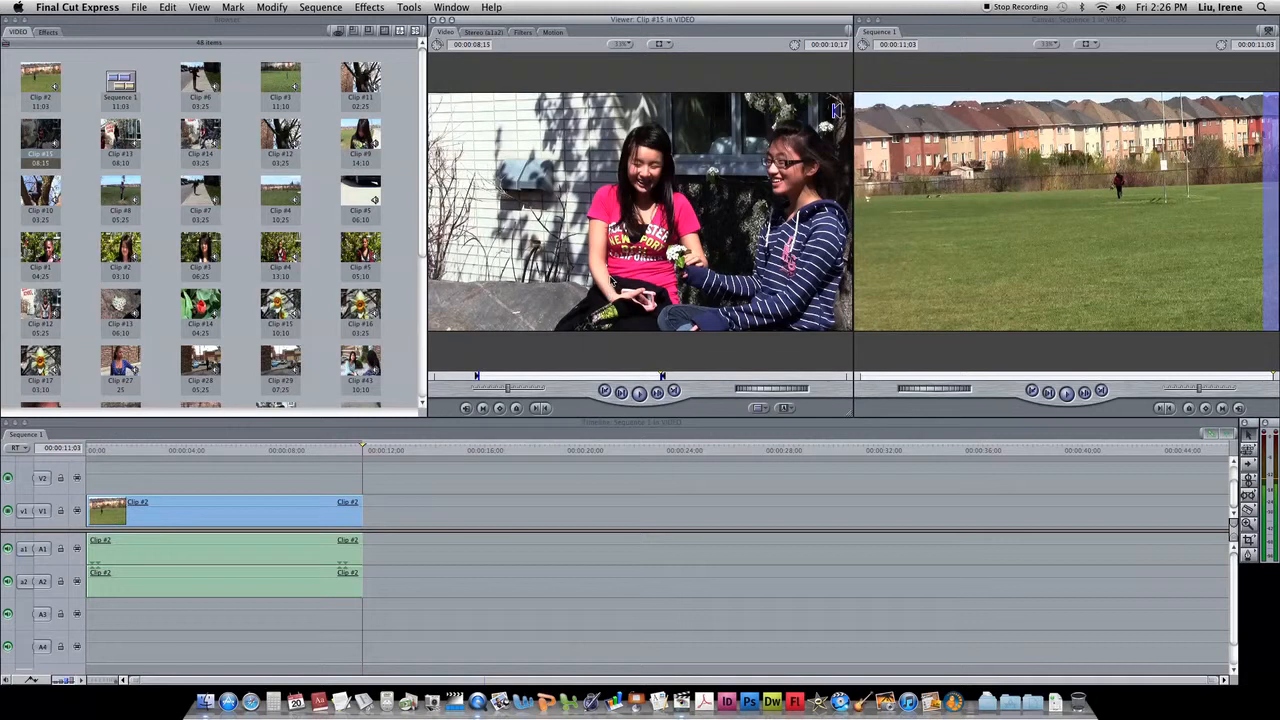
drag(596, 240, 1205, 80)
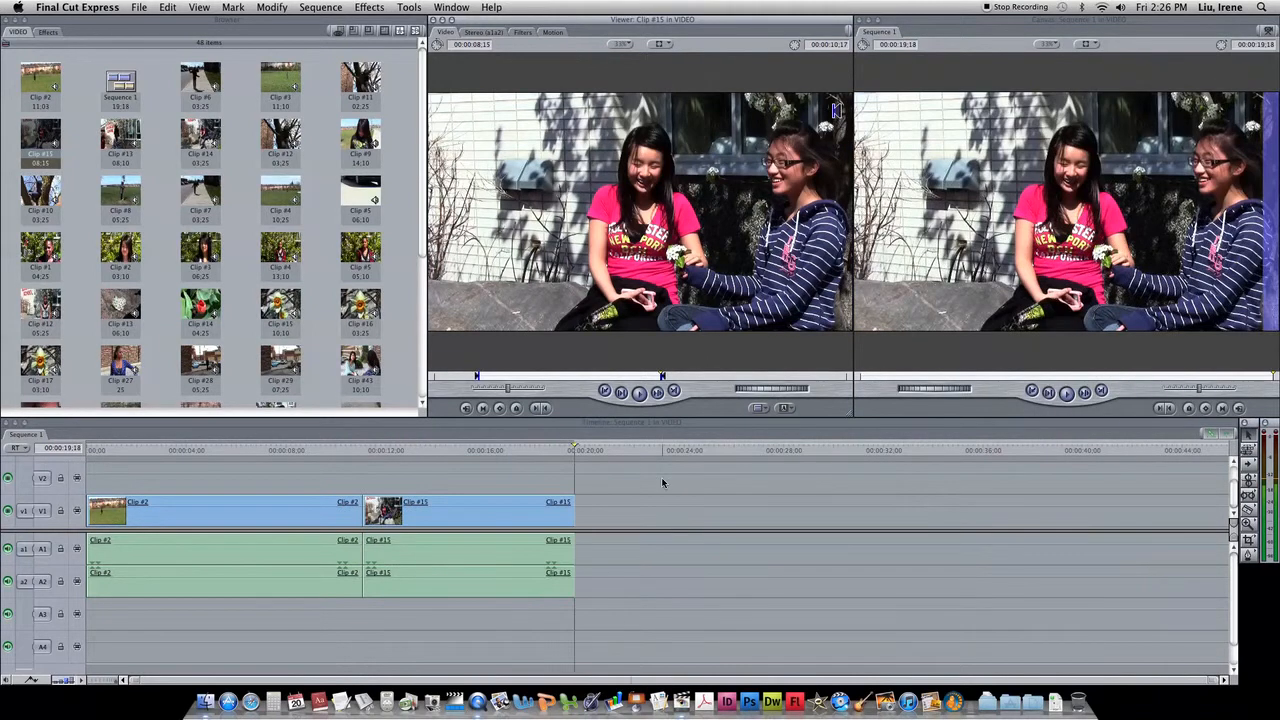
Step: Play the sequence across the cut between Clip #2 and Clip #15 to review the change of shot
mouse_move(316, 453)
mouse_down()
mouse_move(143, 450)
mouse_move(316, 453)
mouse_up()
key(space)
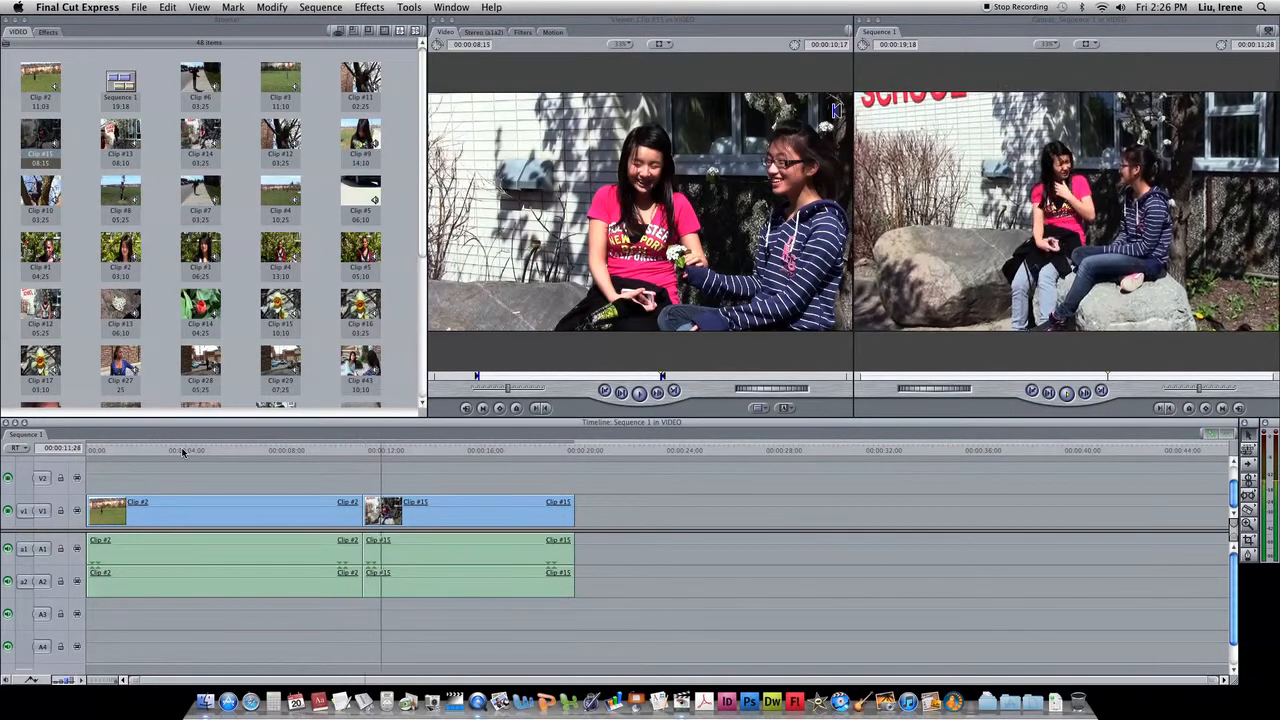
key(space)
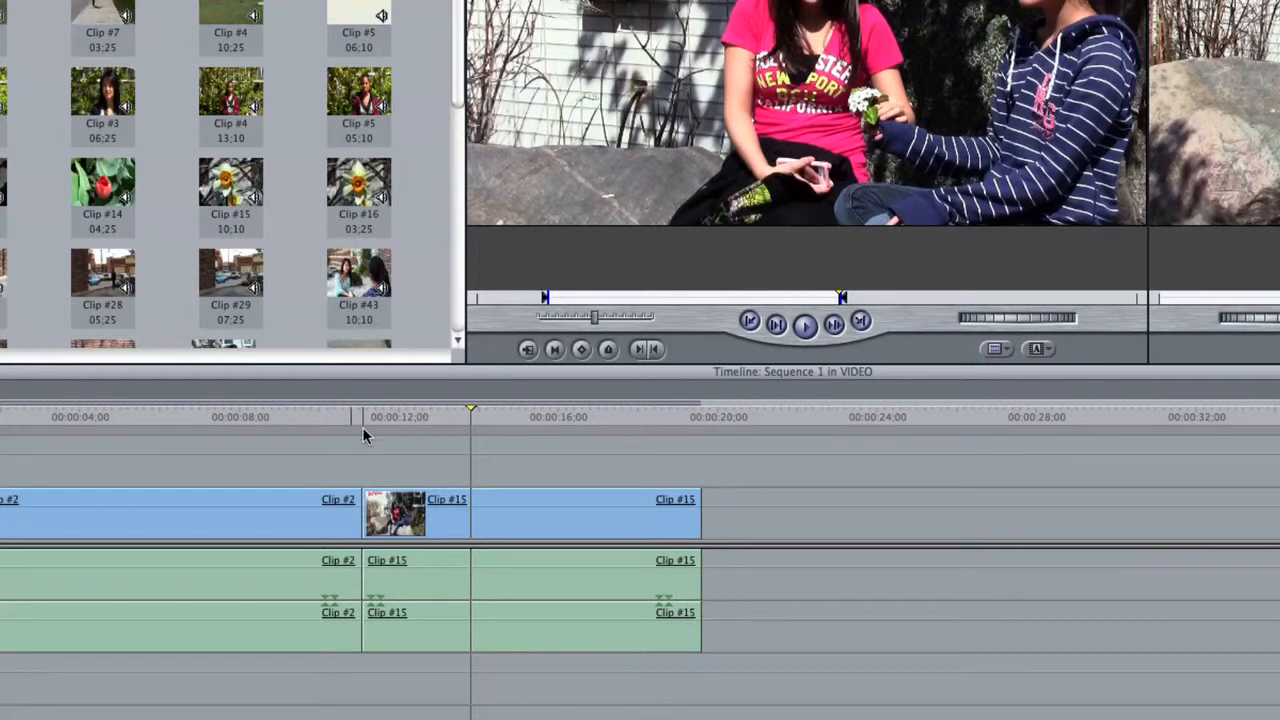
click(333, 418)
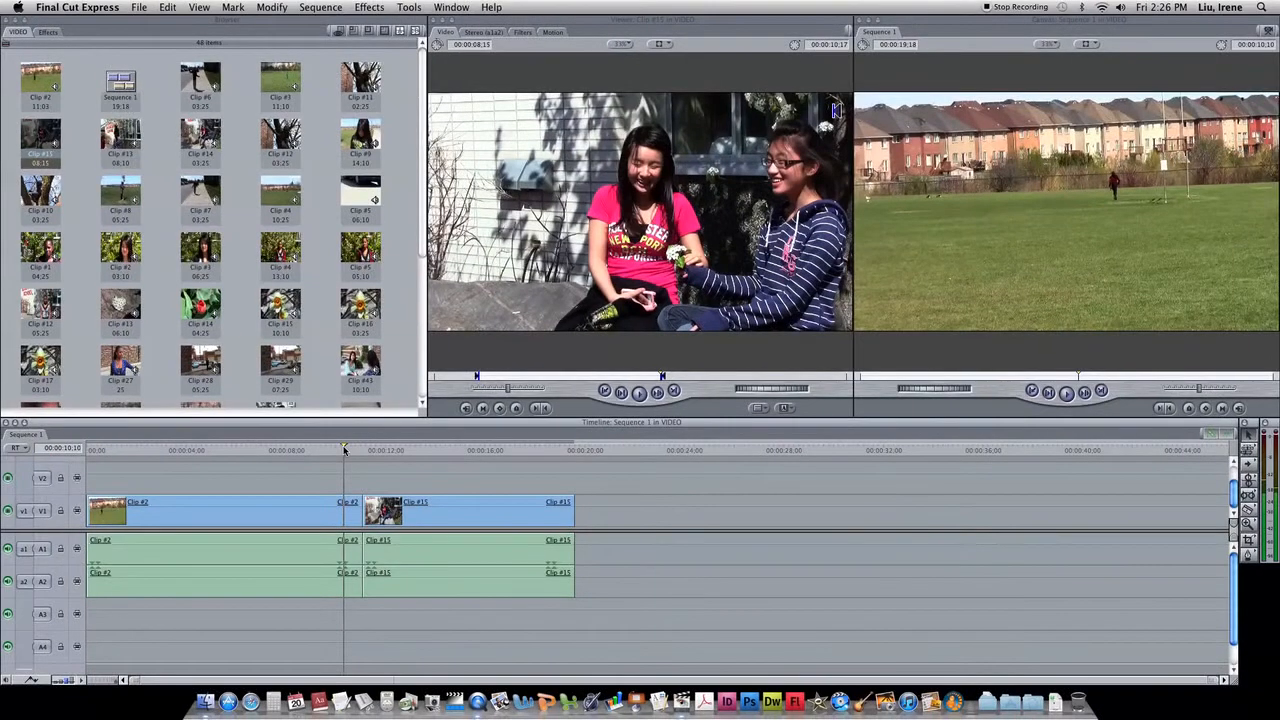
key(space)
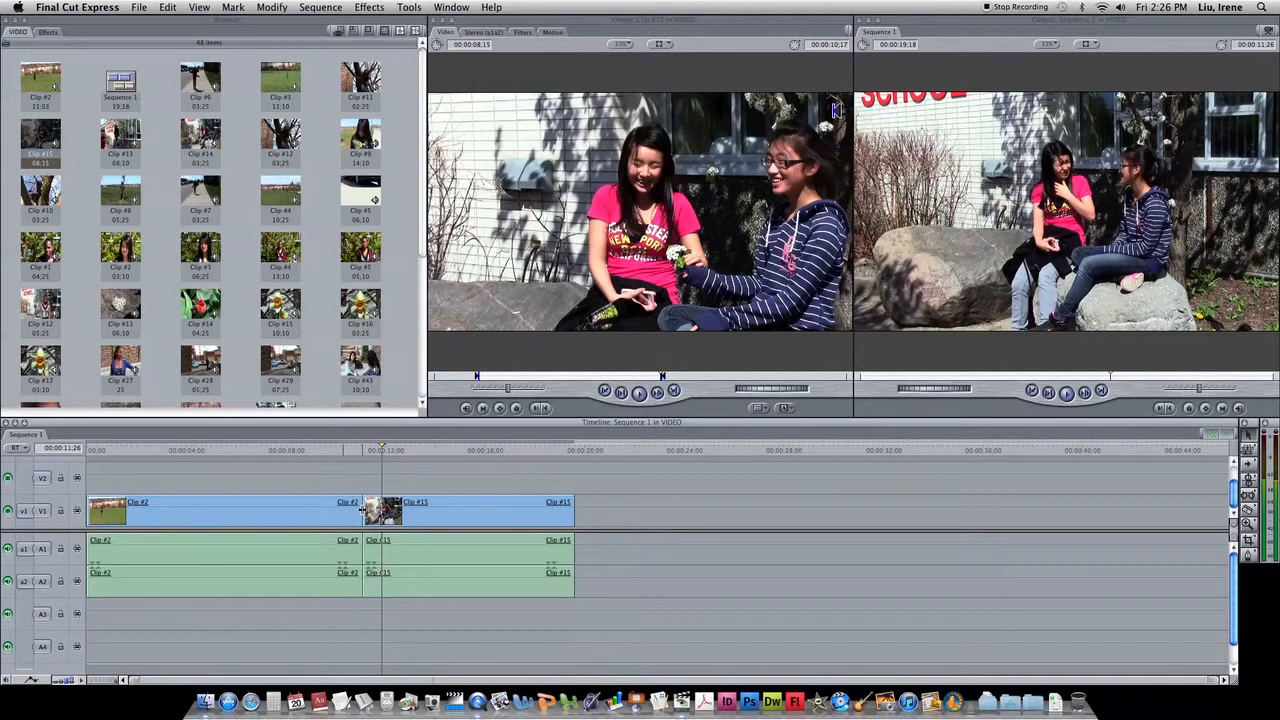
Step: Add a Cross Dissolve transition at the cut between Clip #2 and Clip #15, and place the playhead at 00:00:09;15 before it
right_click(362, 510)
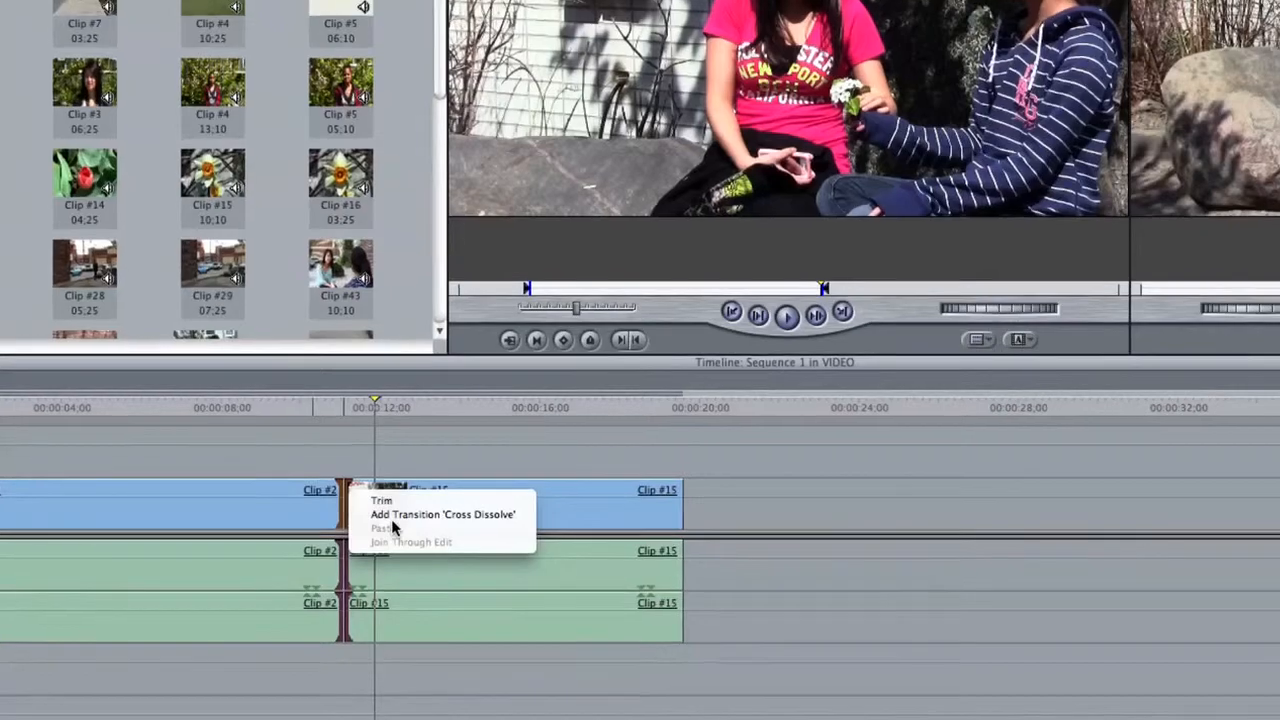
click(394, 515)
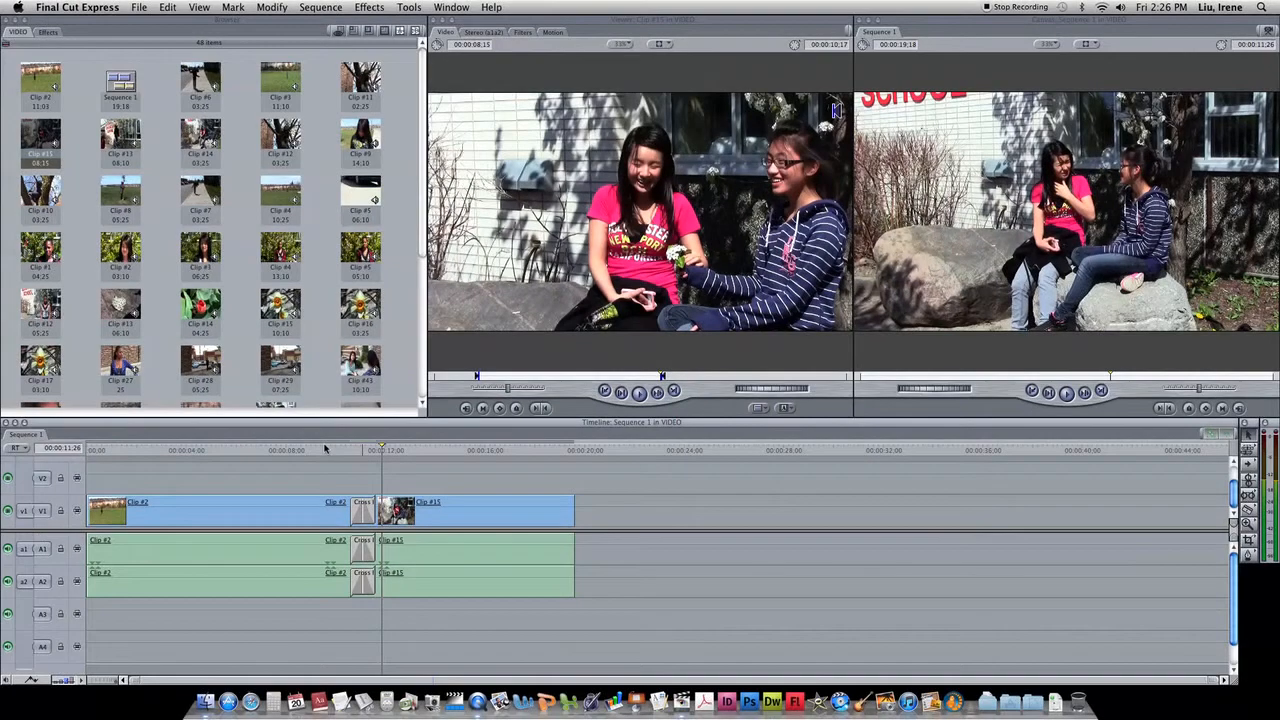
click(324, 449)
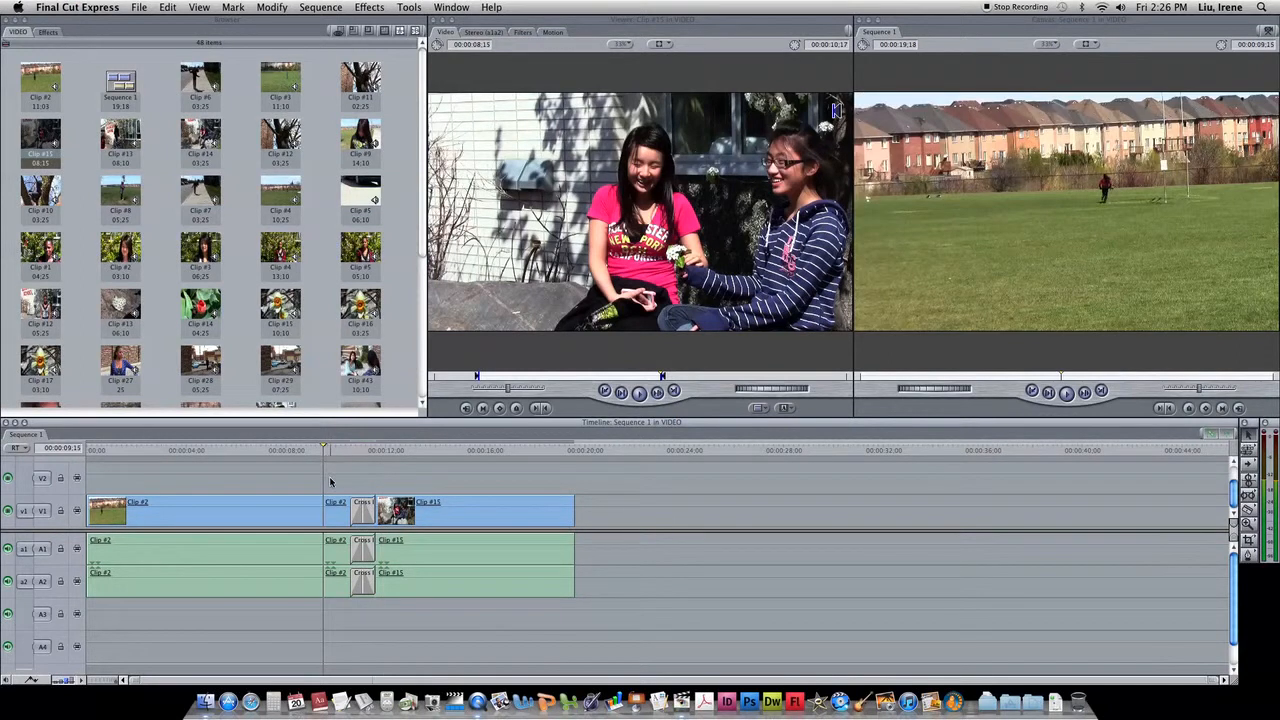
Step: Play the sequence across the Cross Dissolve between Clip #2 and Clip #15, and delete that transition
key(space)
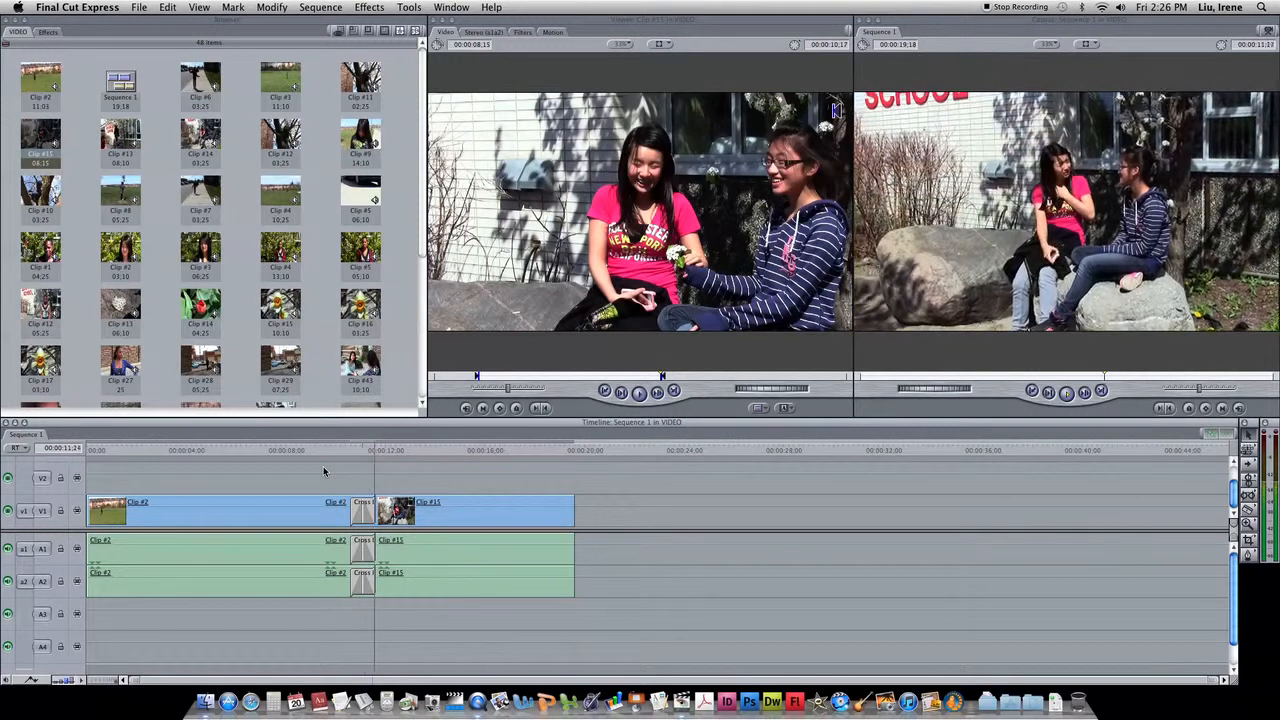
key(space)
click(368, 527)
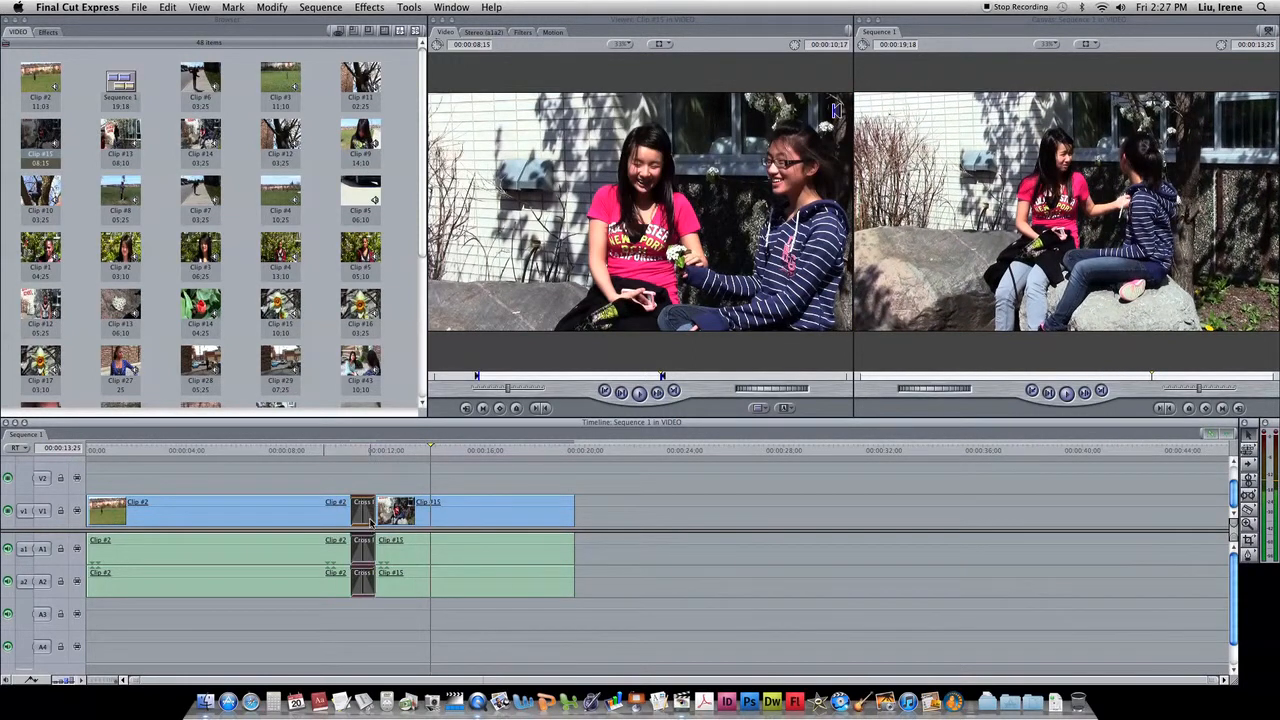
key(Delete)
Step: Select the cut between Clip #2 and Clip #15 and look through the available video transition categories, including Stretch
click(362, 516)
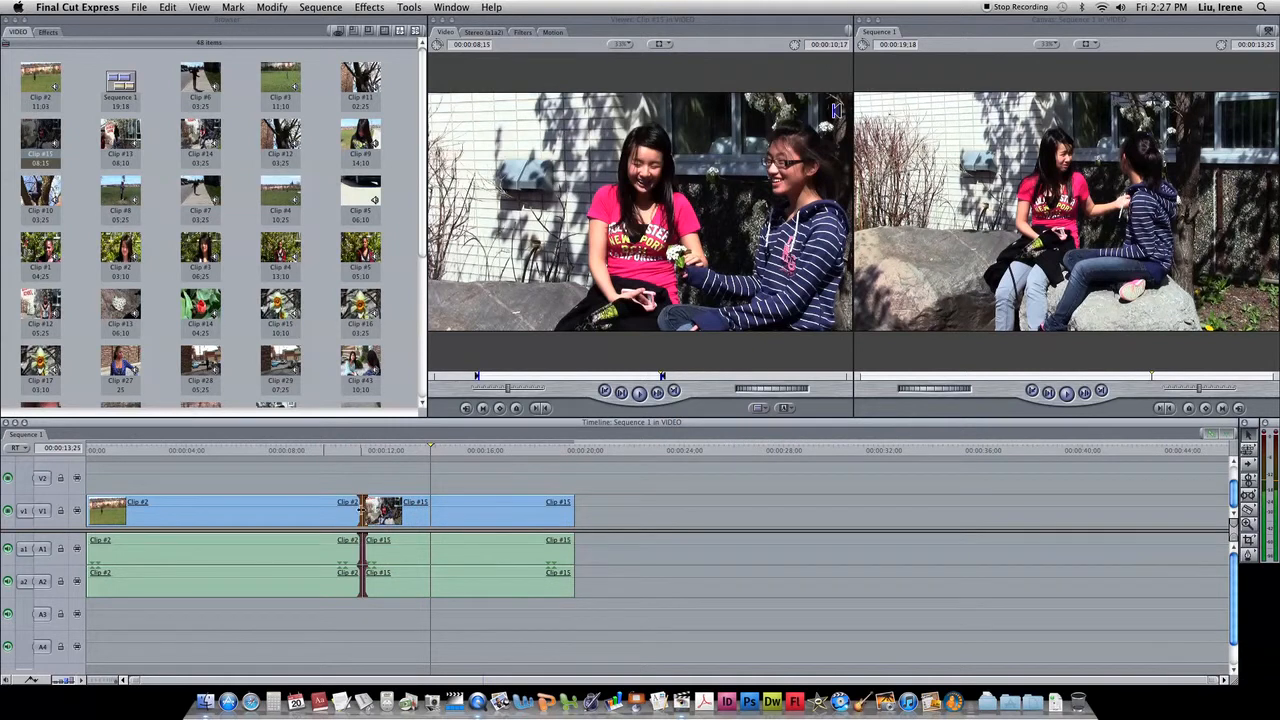
click(368, 7)
mouse_move(382, 23)
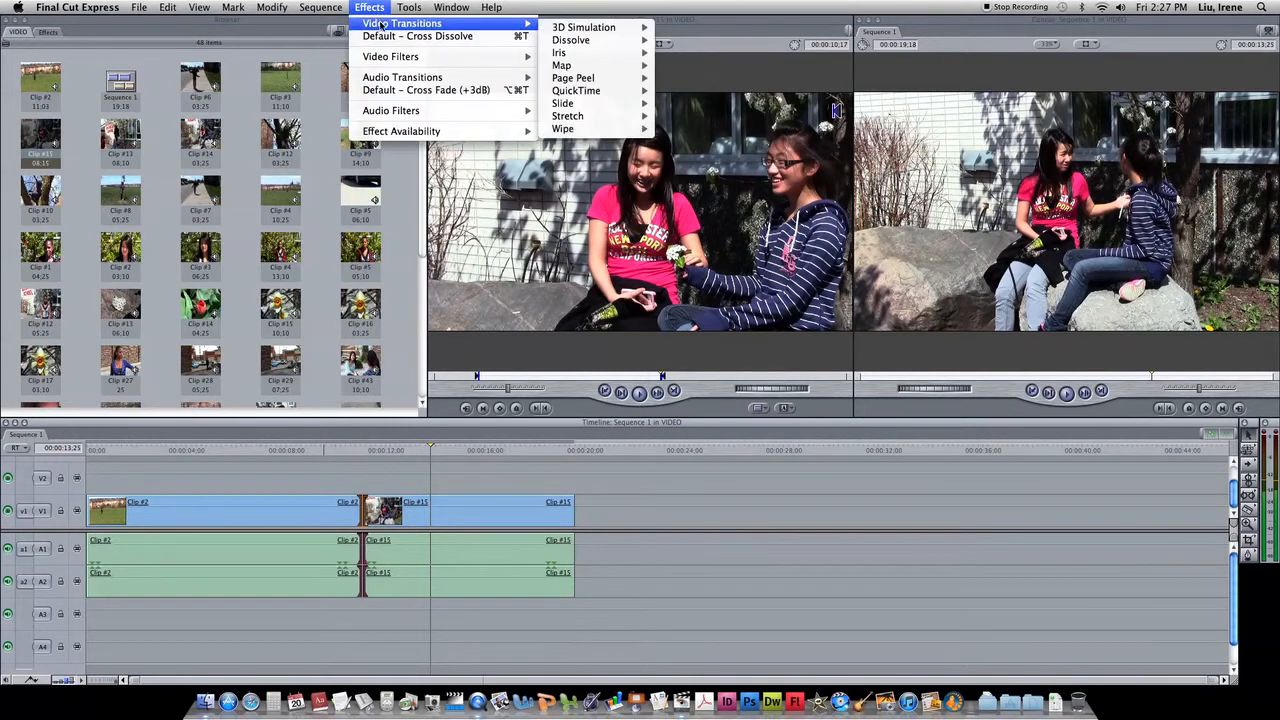
mouse_move(595, 117)
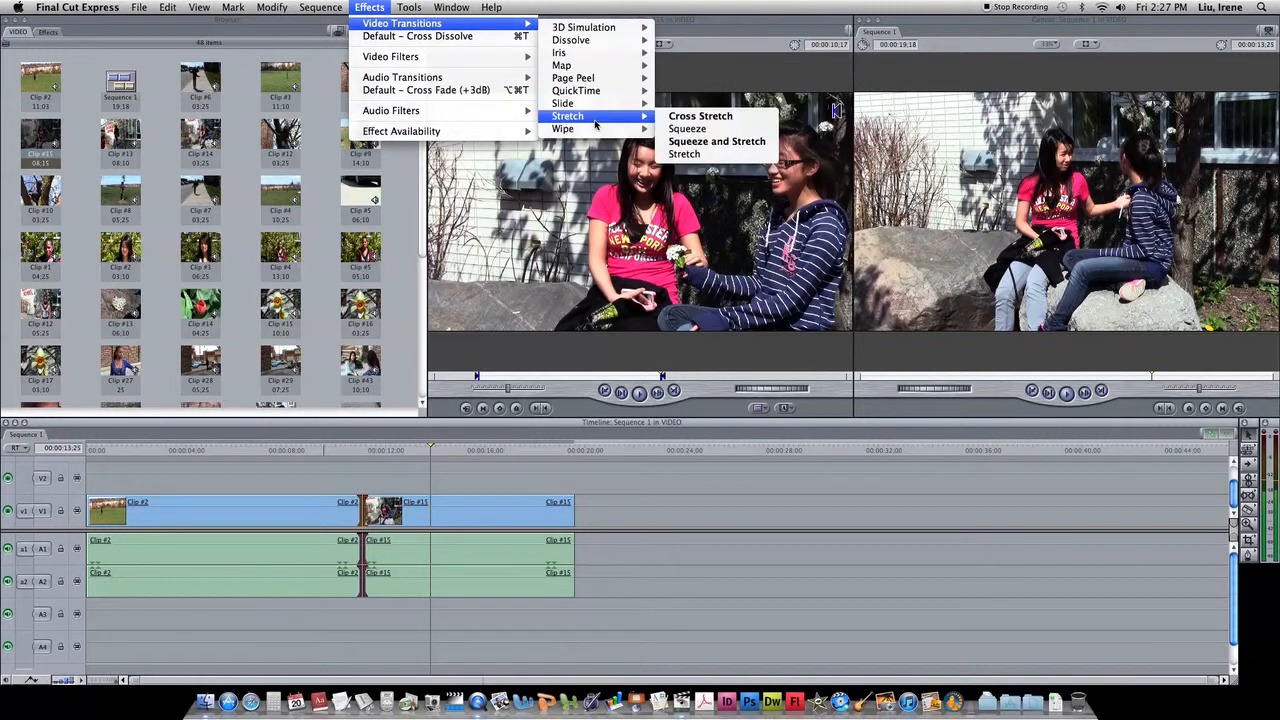
mouse_move(589, 33)
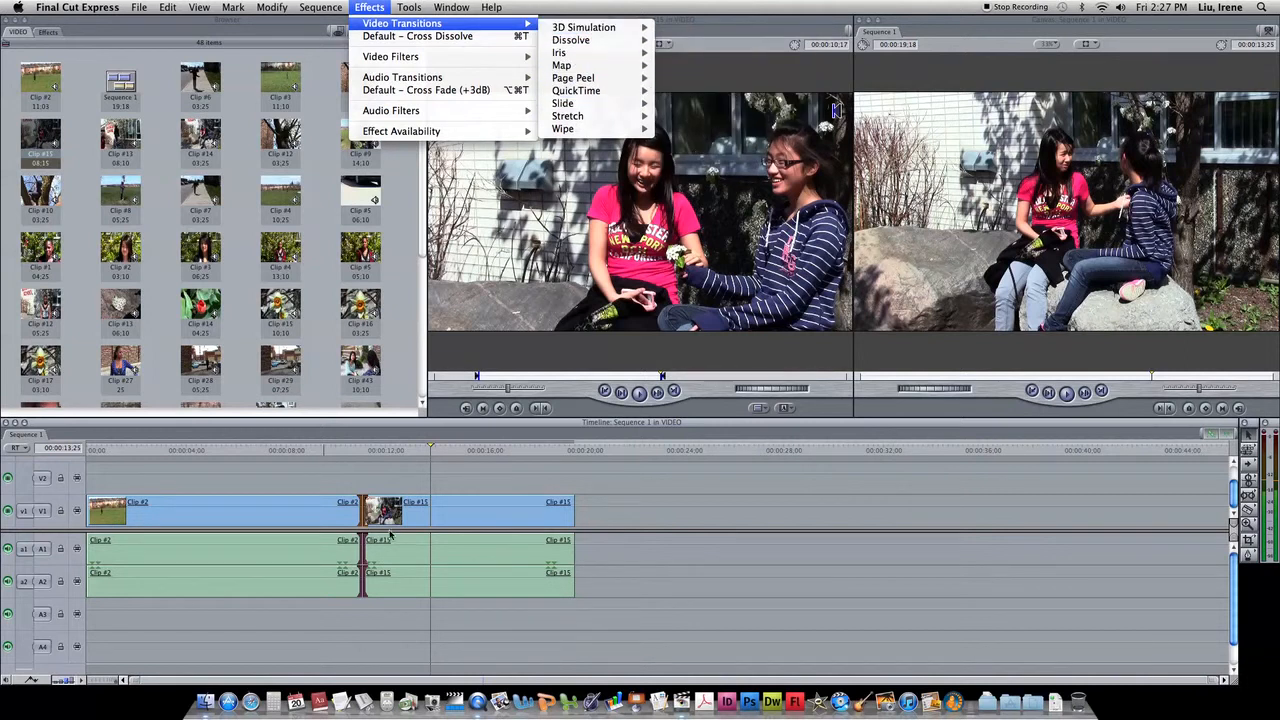
click(489, 475)
Step: Move Clip #15 along the timeline to leave a gap of about 10 seconds after Clip #2, with the playhead at 00:00:12;02
drag(476, 452, 630, 448)
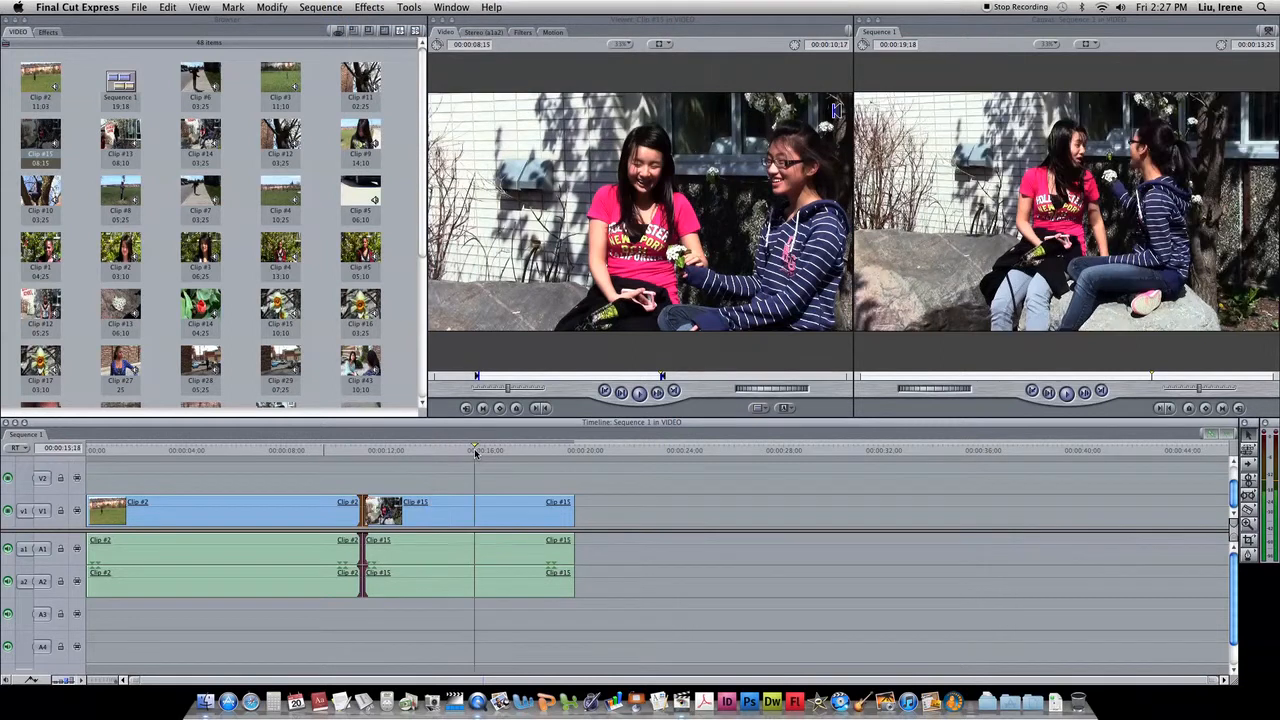
click(618, 451)
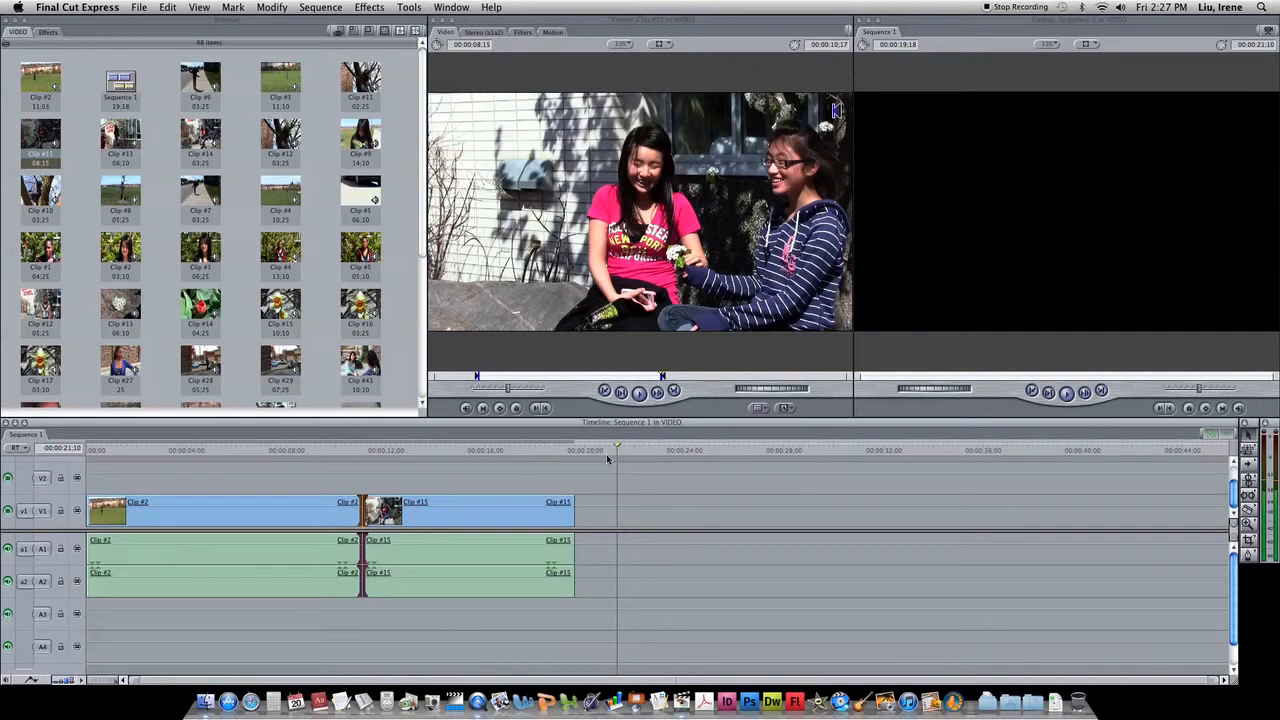
drag(481, 514, 616, 519)
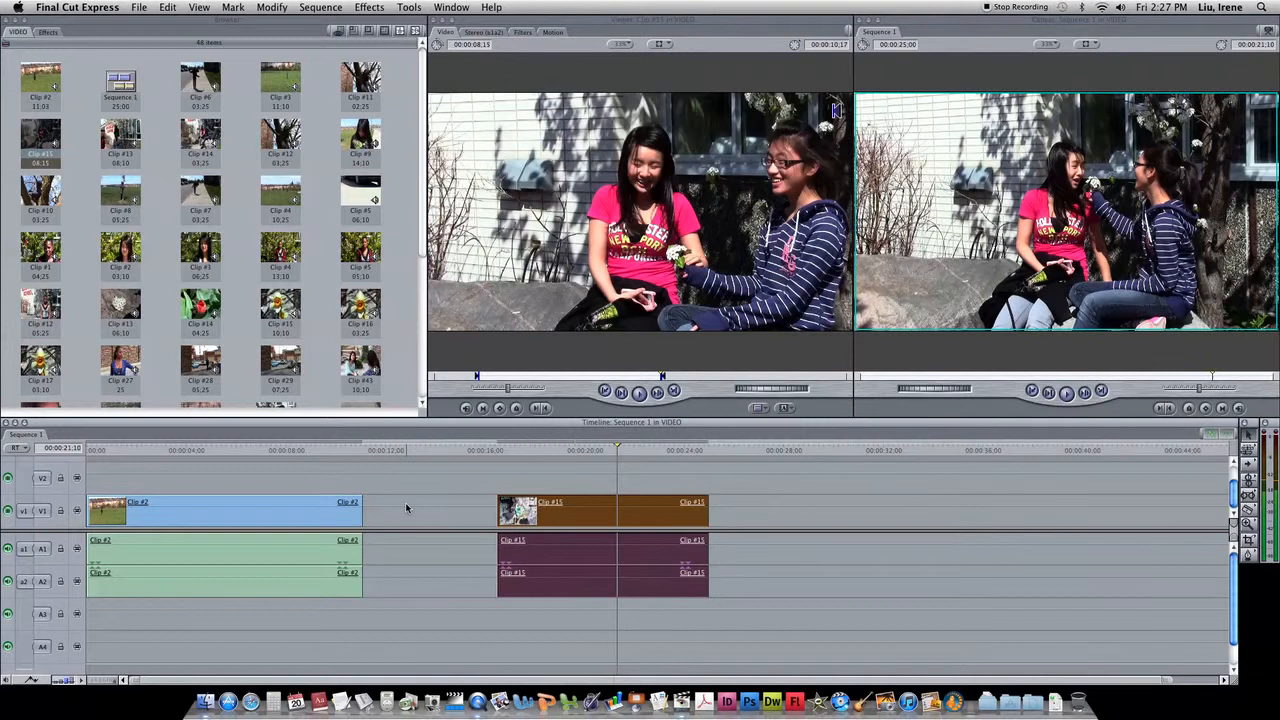
click(387, 451)
drag(594, 509, 716, 510)
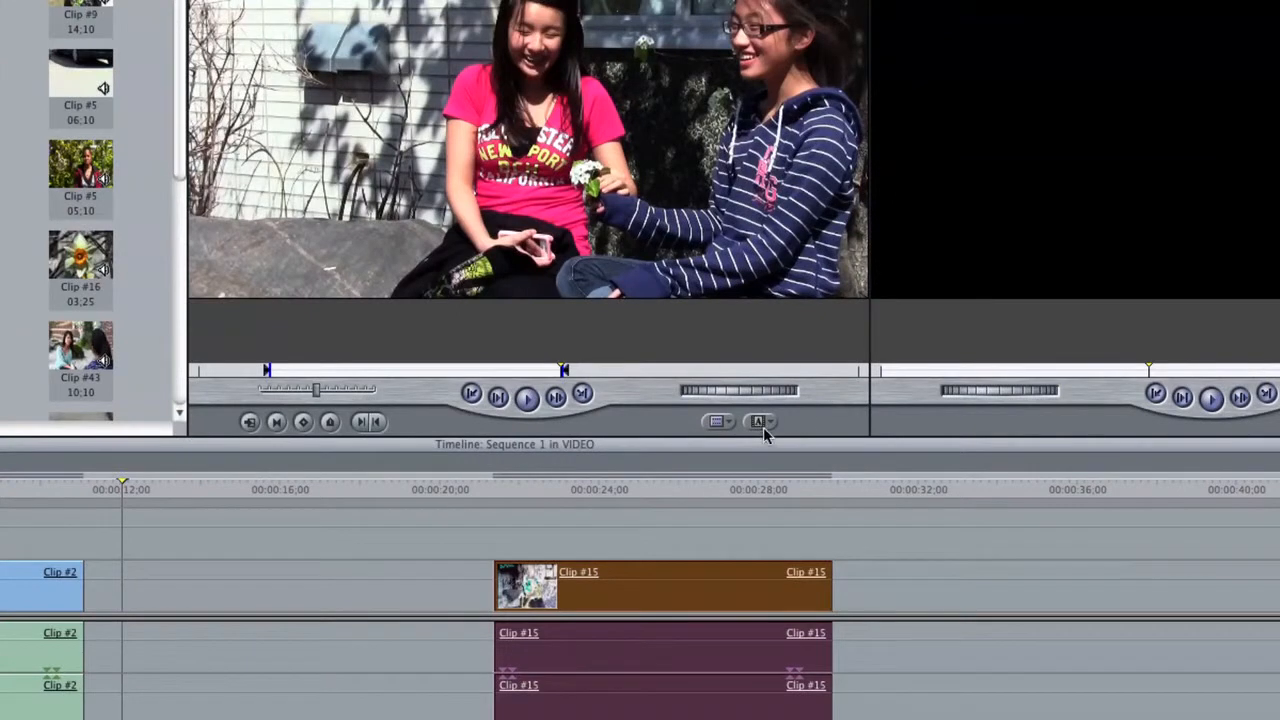
Step: Create a Text generator clip reading "Zoom" with the author's byline on a second line, and preview it in the viewer
click(760, 422)
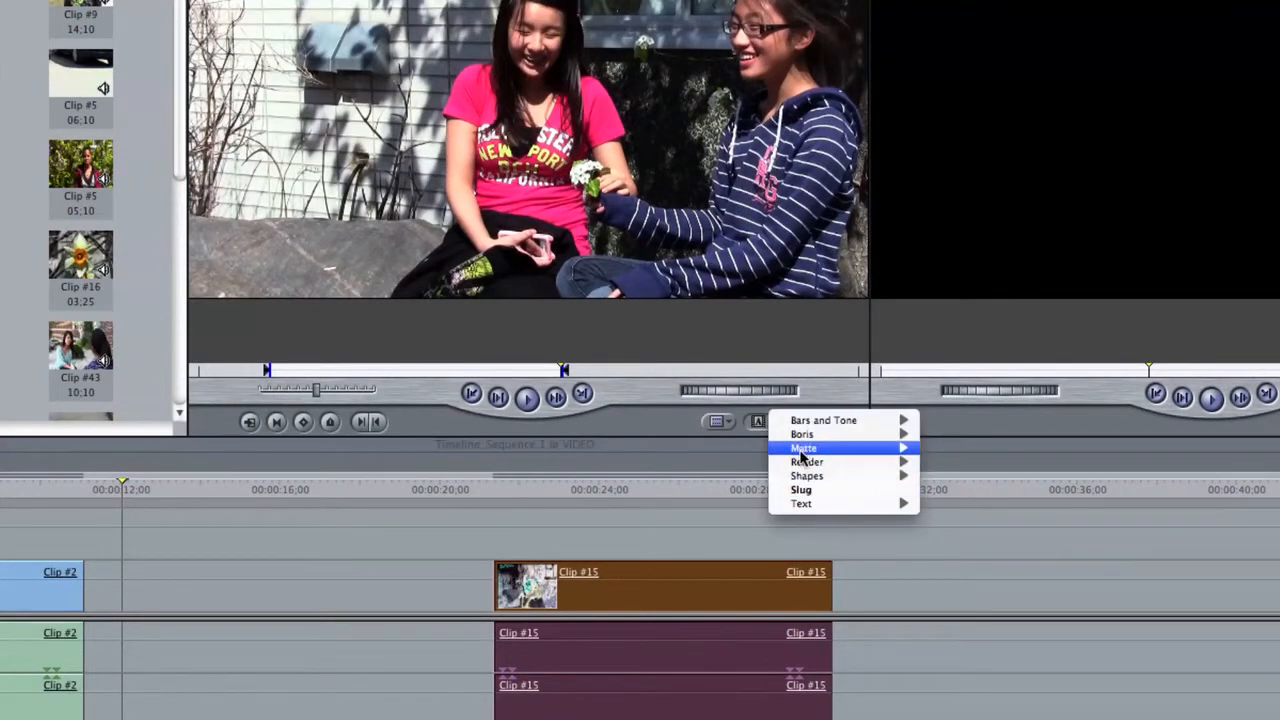
mouse_move(812, 504)
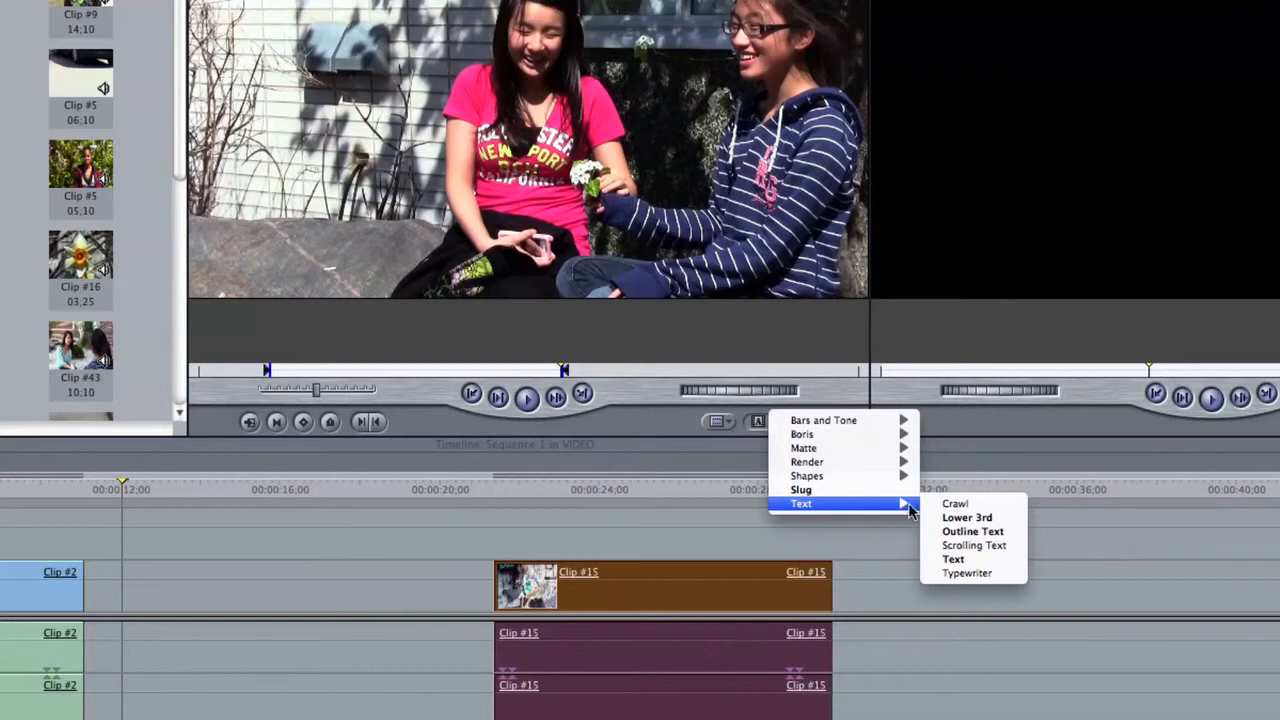
click(978, 563)
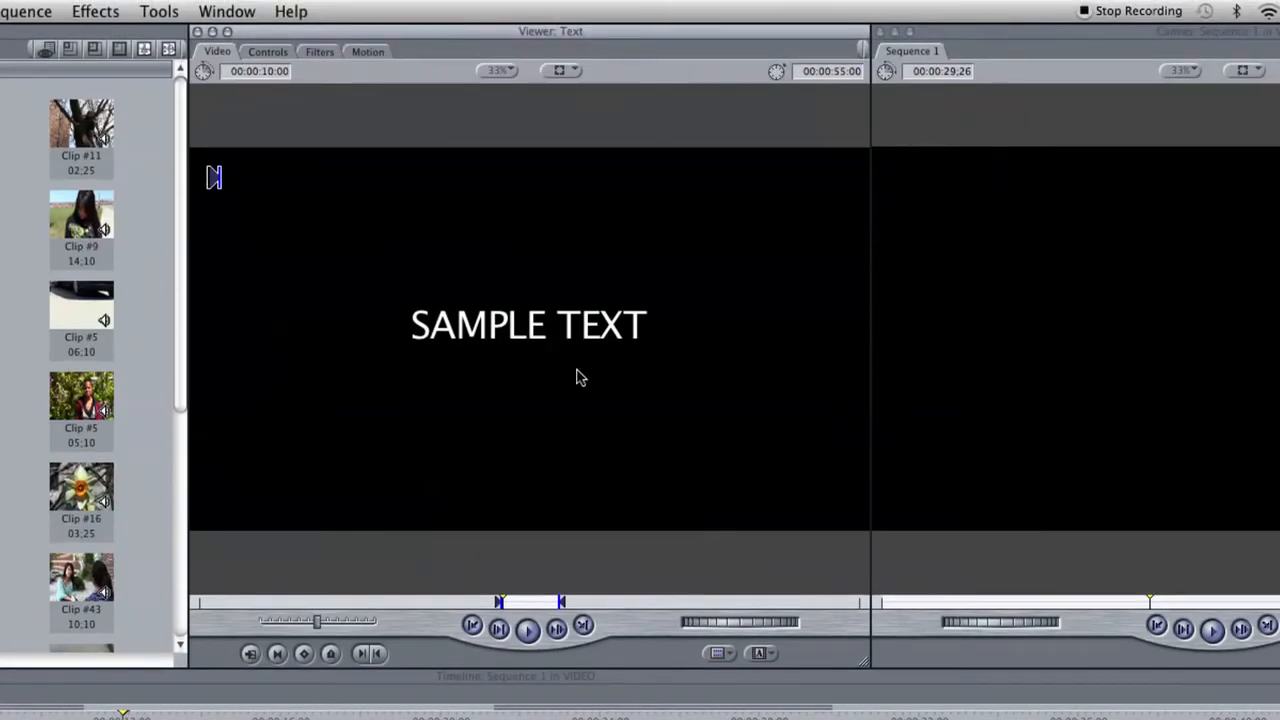
click(268, 52)
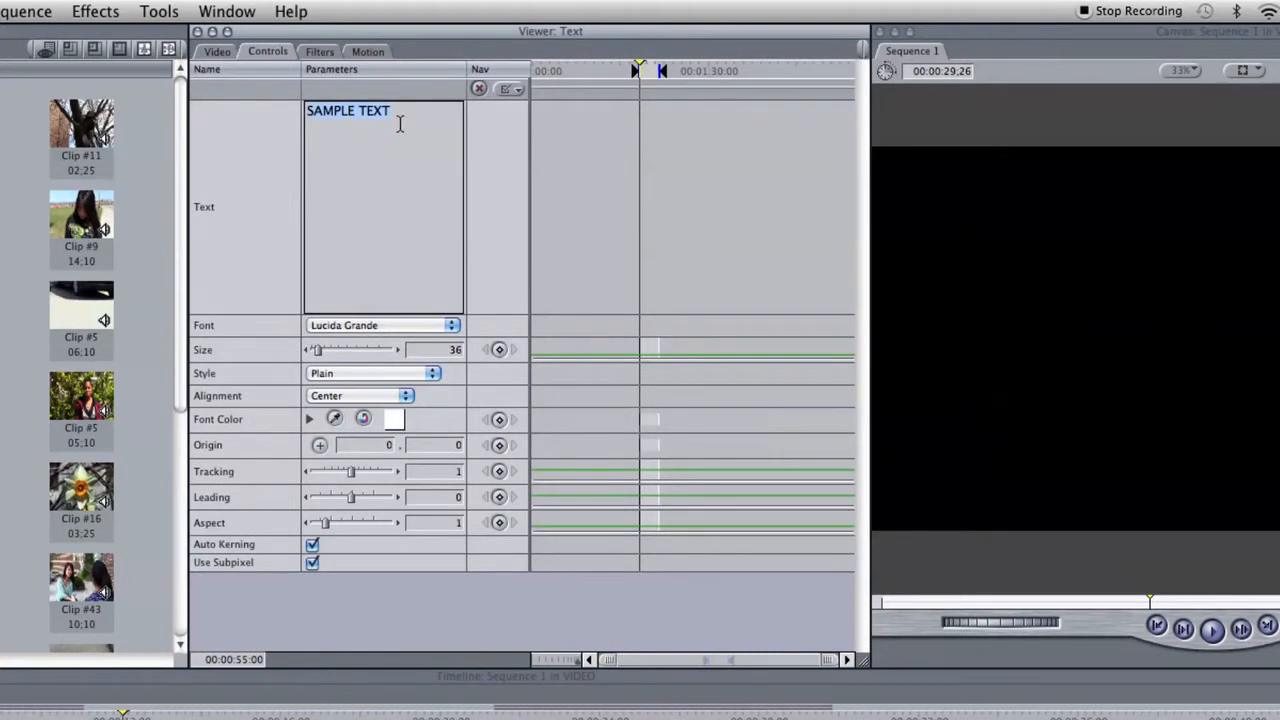
text(Zoom )
text(by Andy)
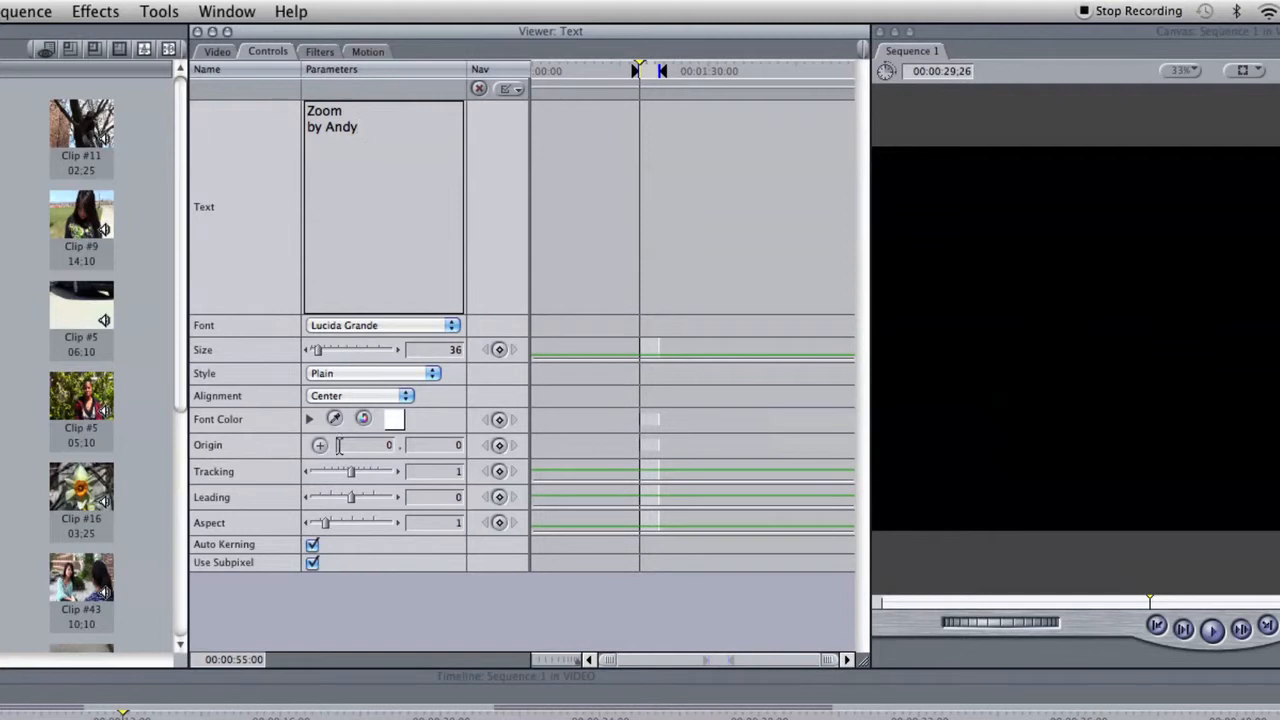
click(217, 53)
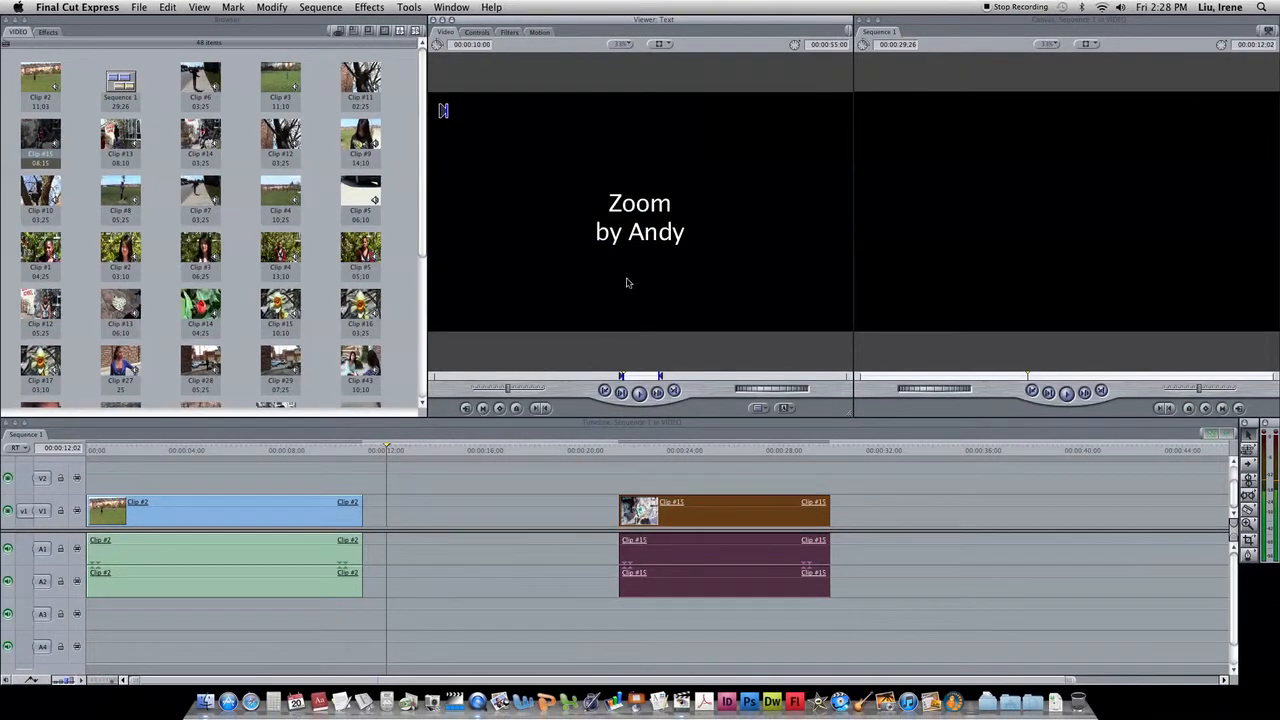
Step: Place the text clip on track V2 in the gap after Clip #2 and trim it to about 6 seconds
drag(664, 206, 376, 473)
drag(614, 477, 406, 479)
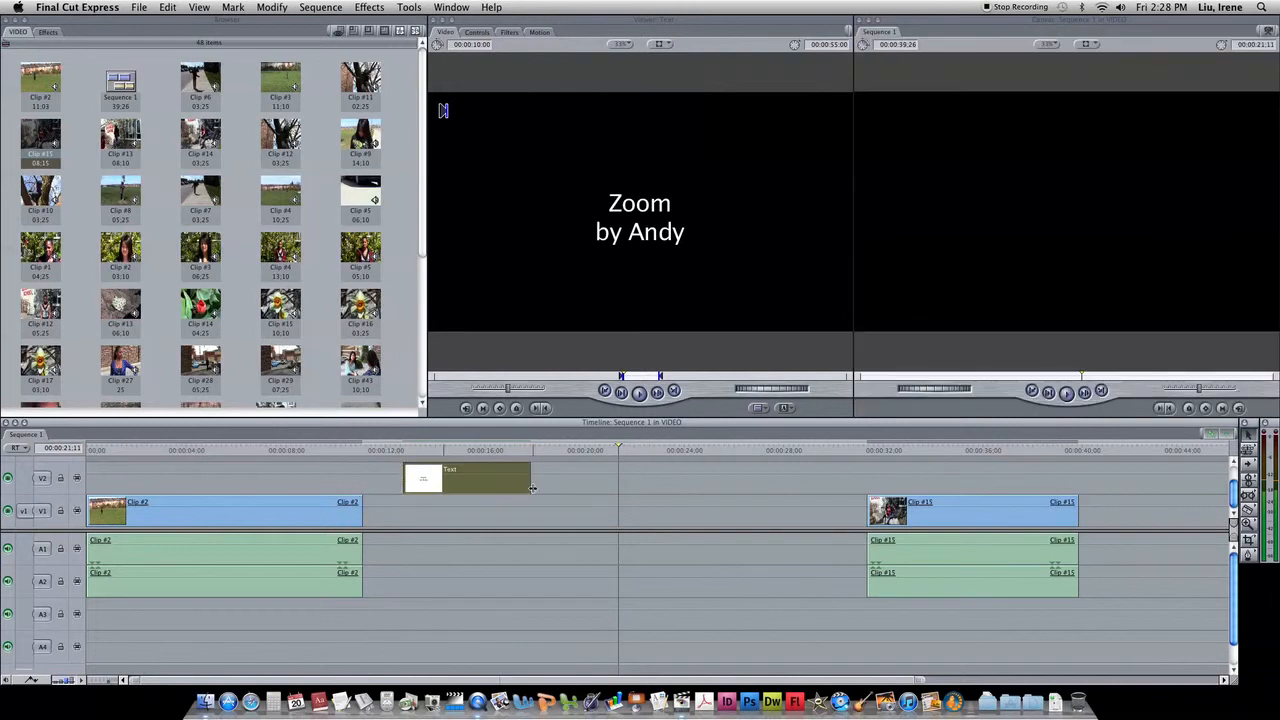
mouse_move(533, 487)
mouse_down()
mouse_move(563, 480)
mouse_move(550, 480)
mouse_up()
Step: Move Clip #15 back to start at about 00:00:19;09, and move the text clip down to V1 between the two video clips
drag(907, 512, 648, 521)
drag(647, 521, 662, 520)
drag(421, 475, 424, 509)
Step: Play the sequence through the text clip into Clip #15 to review the title
click(387, 451)
key(space)
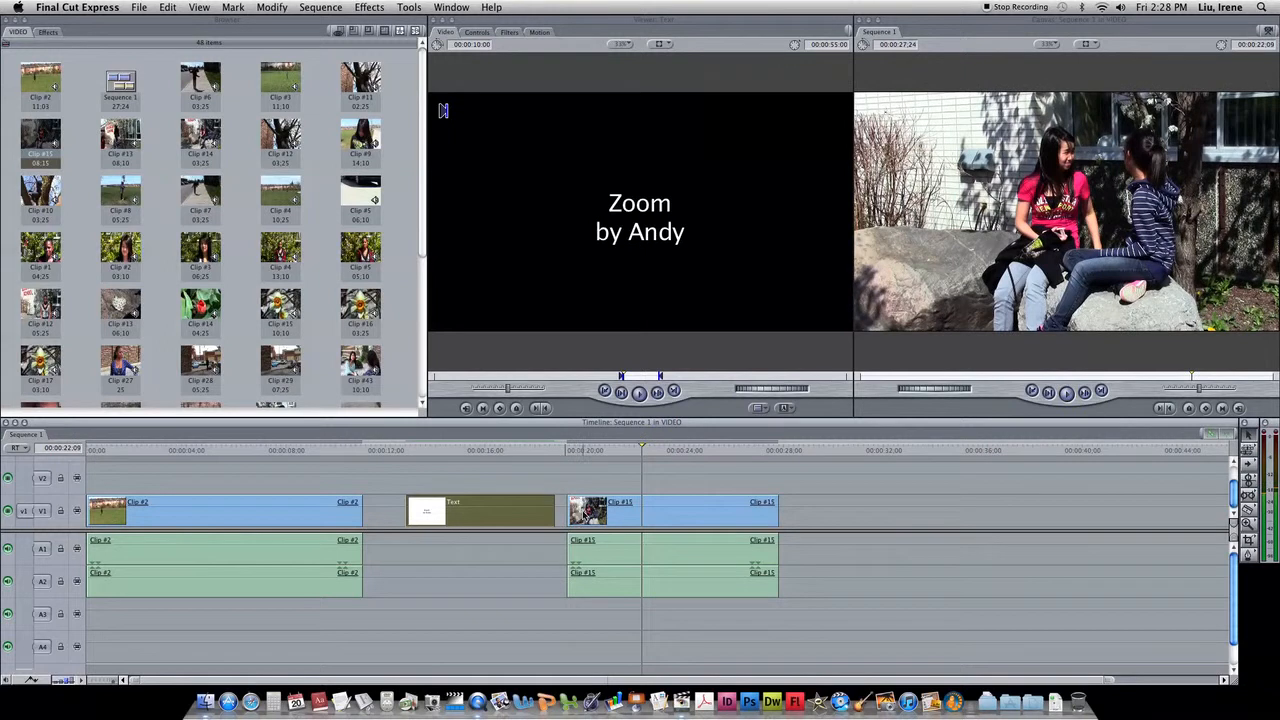
Step: Add a Cross Dissolve at the start and end of the text clip, and play it from 00:00:12;18
right_click(408, 510)
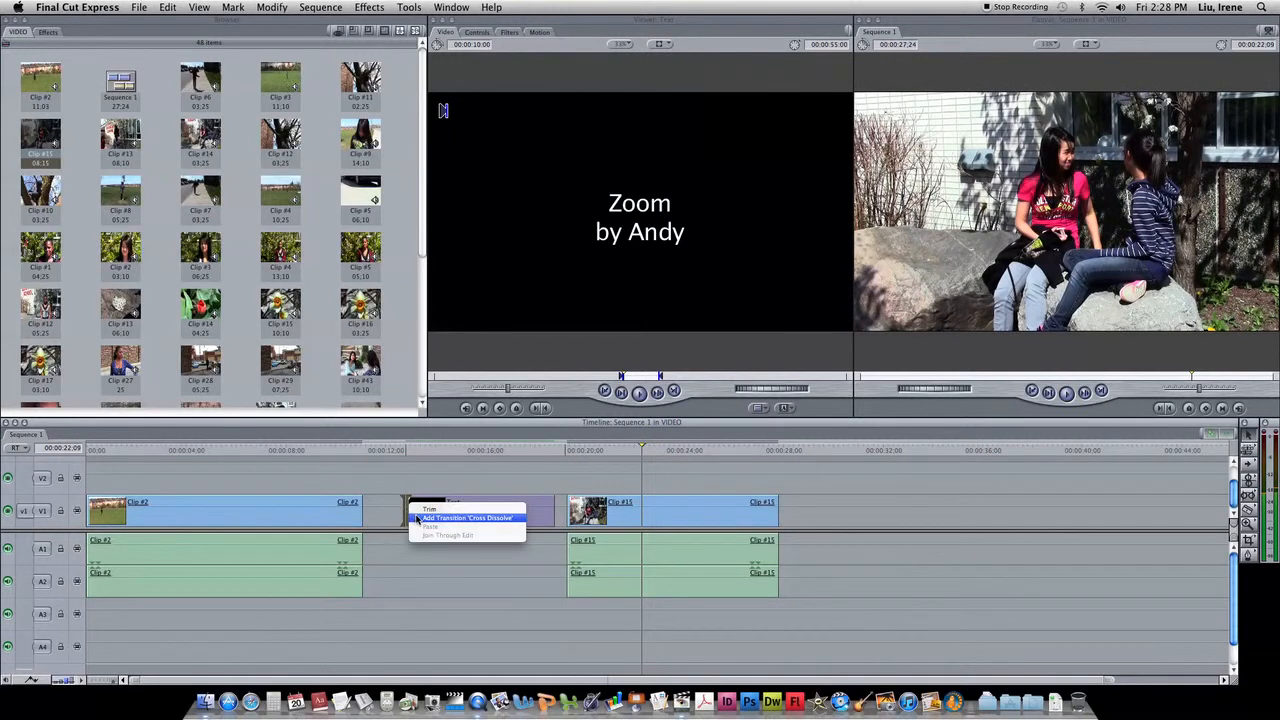
click(460, 518)
right_click(550, 507)
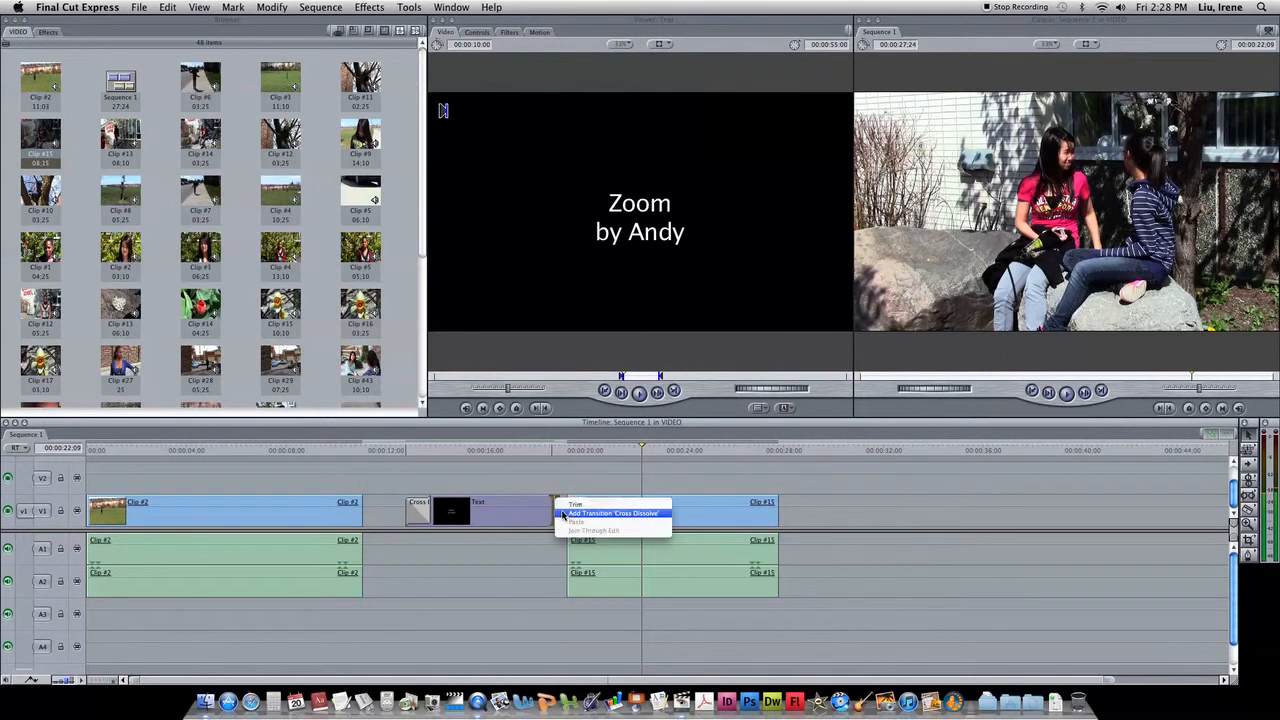
click(600, 512)
click(400, 452)
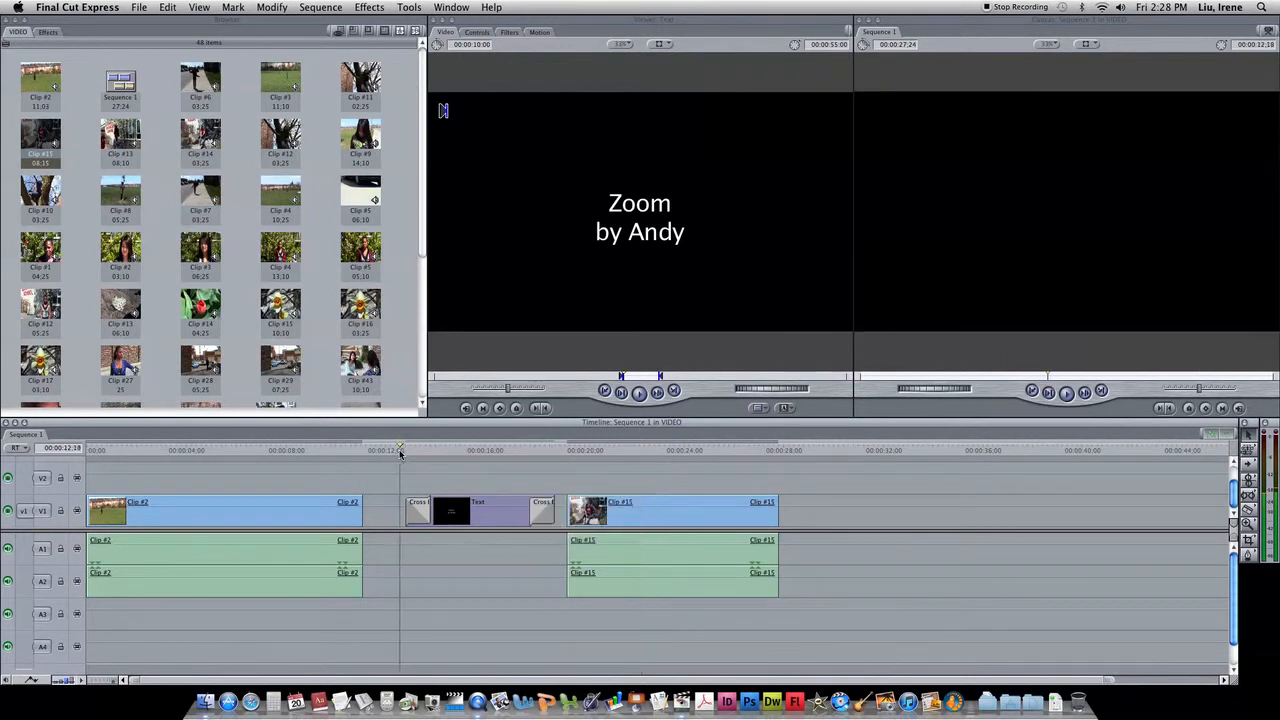
key(space)
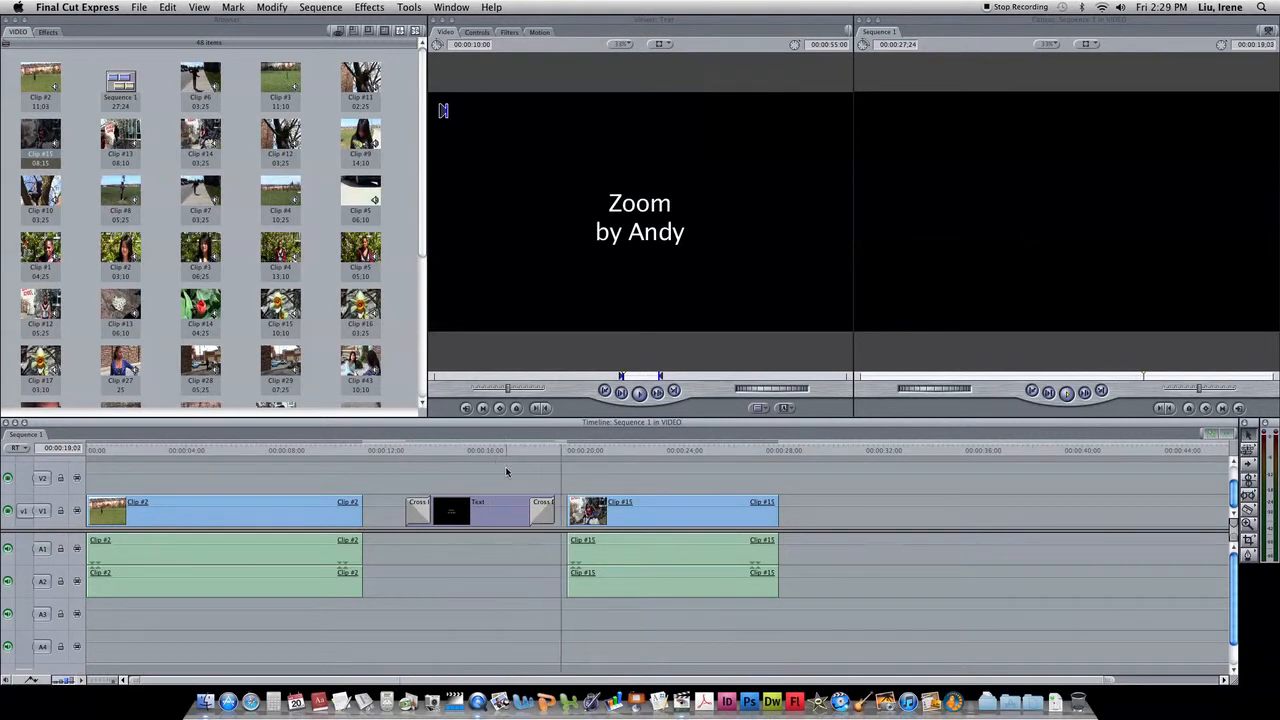
Step: Add a Cross Dissolve at the start and end of Clip #15, and play the sequence into the clip
right_click(568, 508)
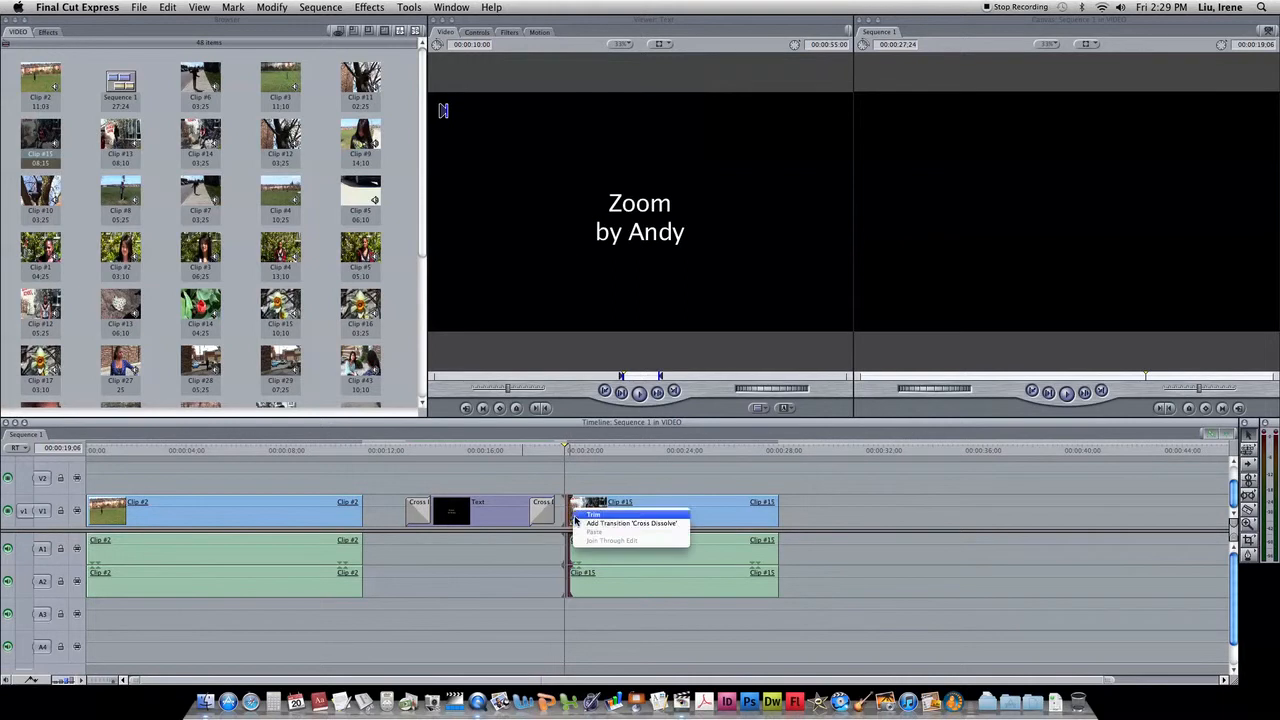
click(612, 531)
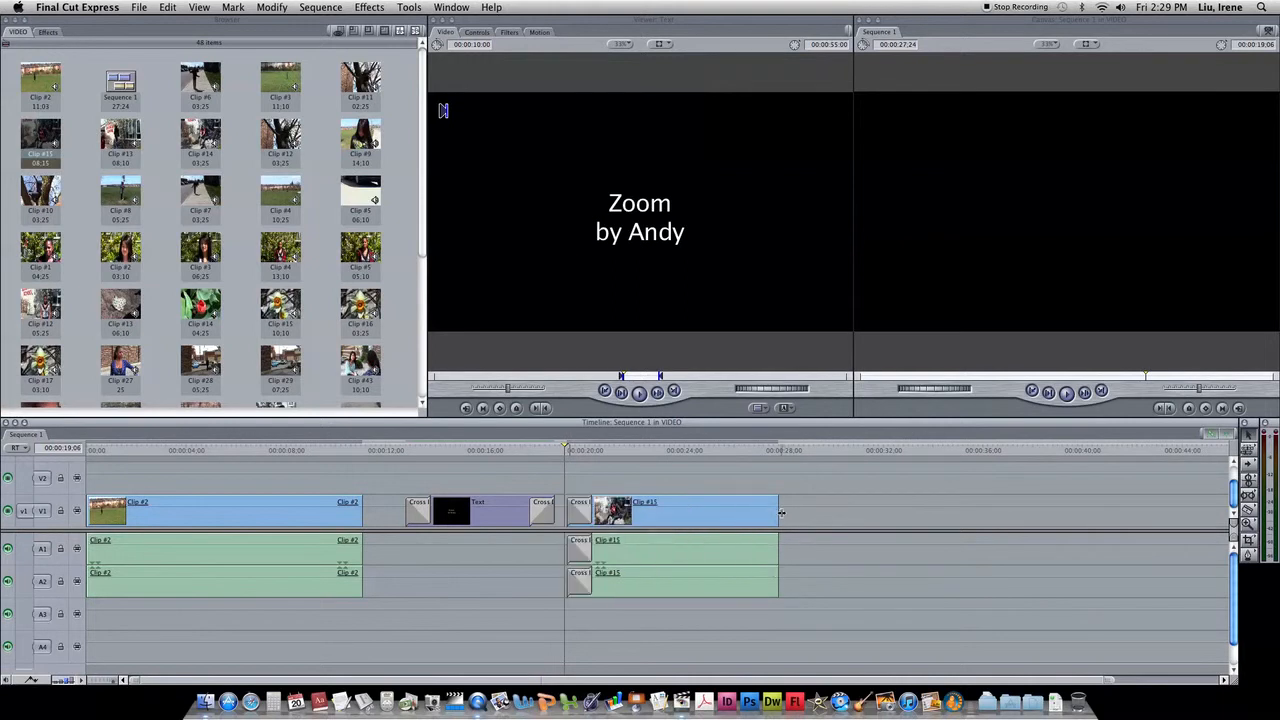
right_click(781, 513)
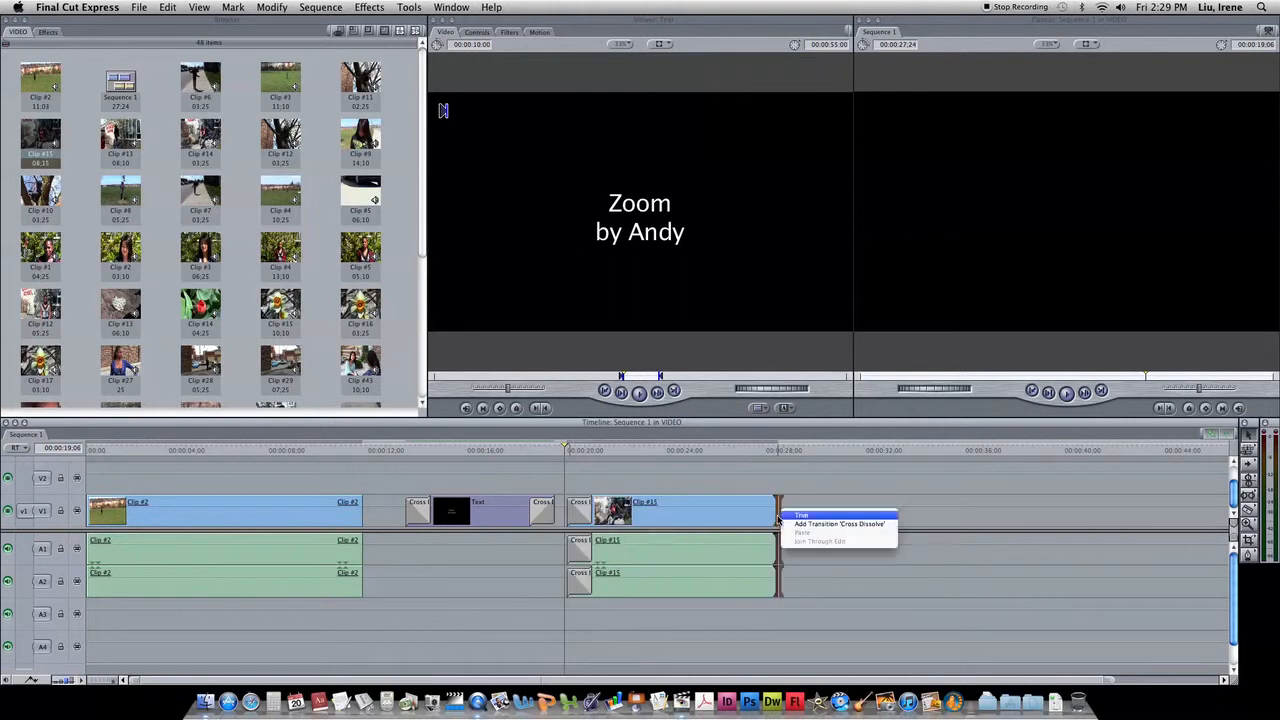
click(822, 531)
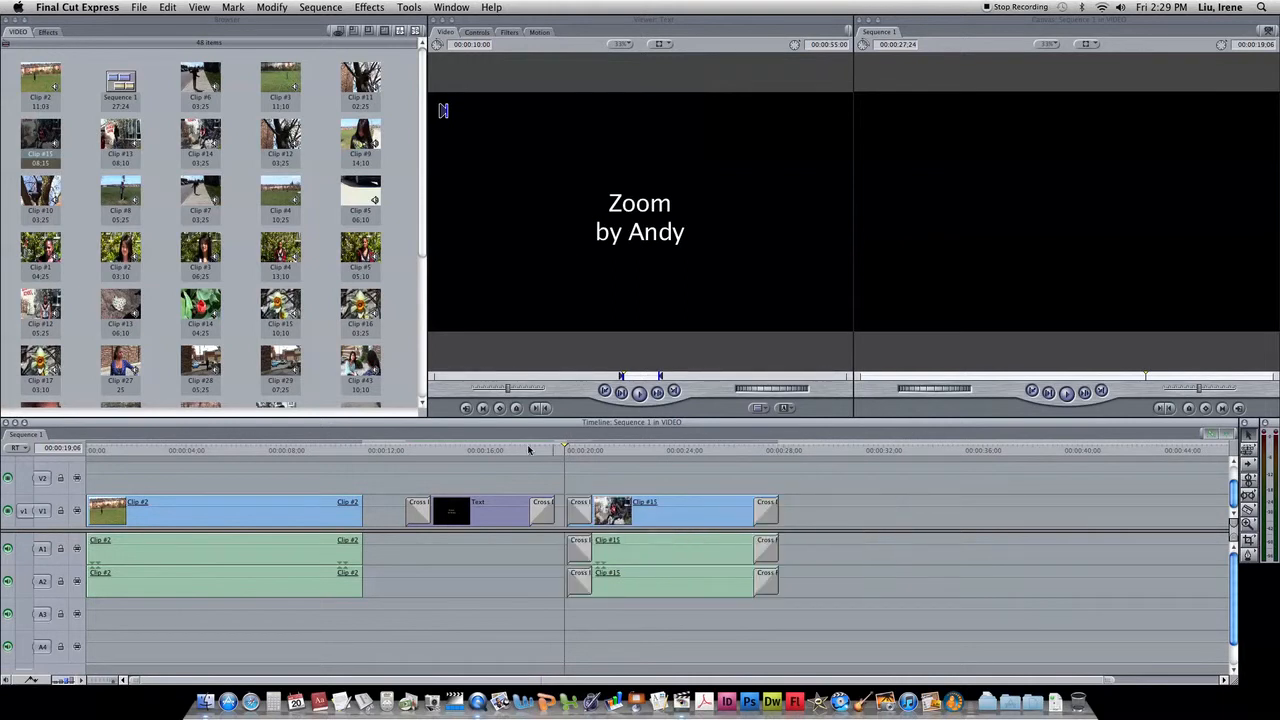
click(528, 450)
key(space)
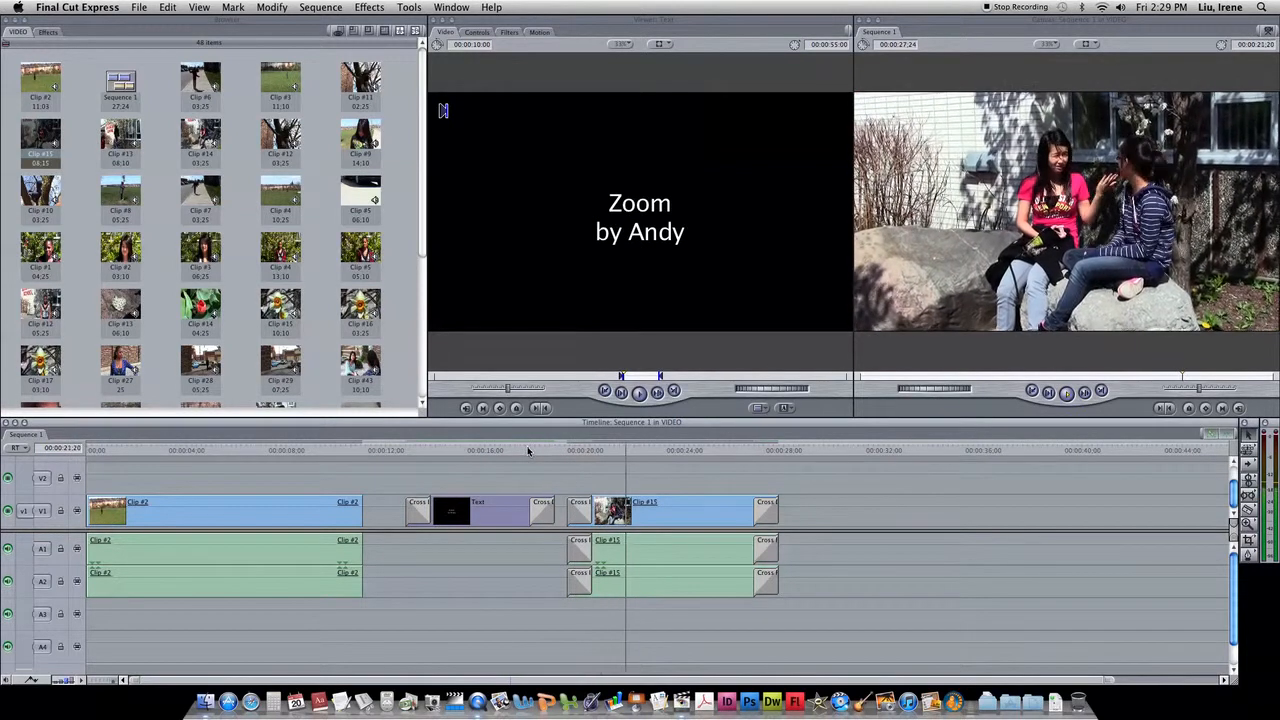
Step: Move the text clip onto track V2 above Clip #15, and play the overlaid title from 00:00:18;14
click(544, 512)
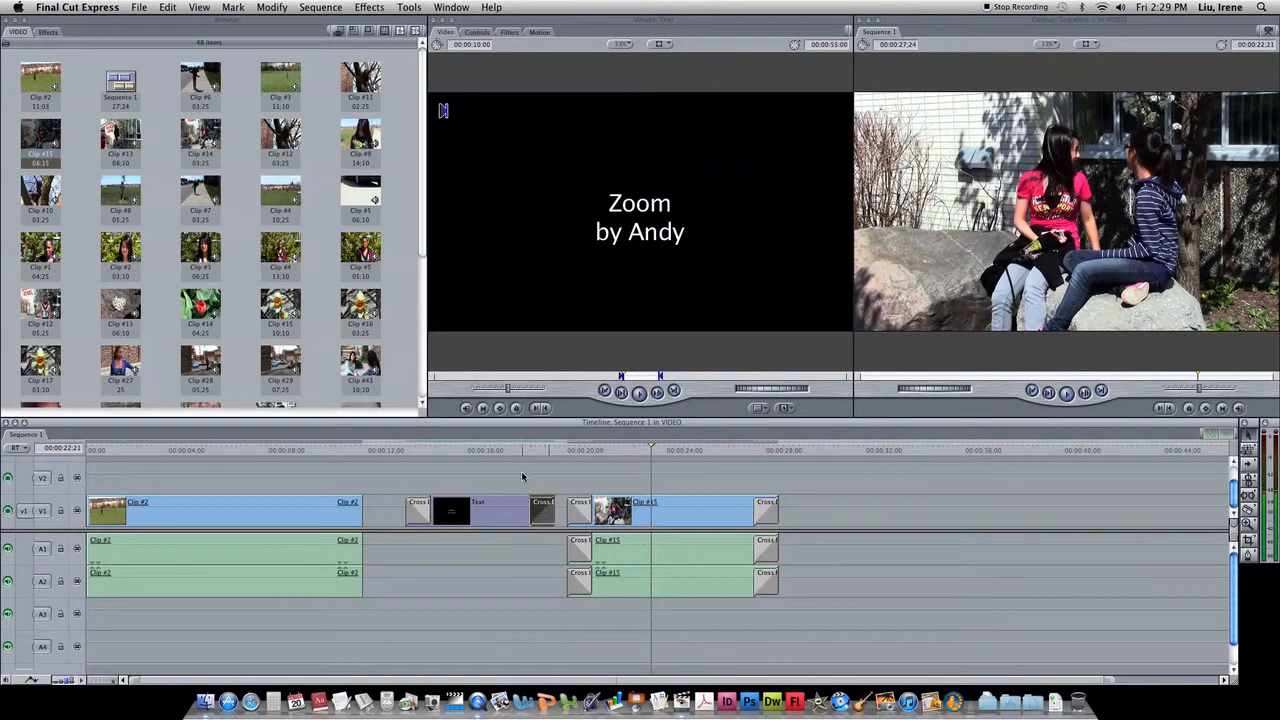
click(522, 477)
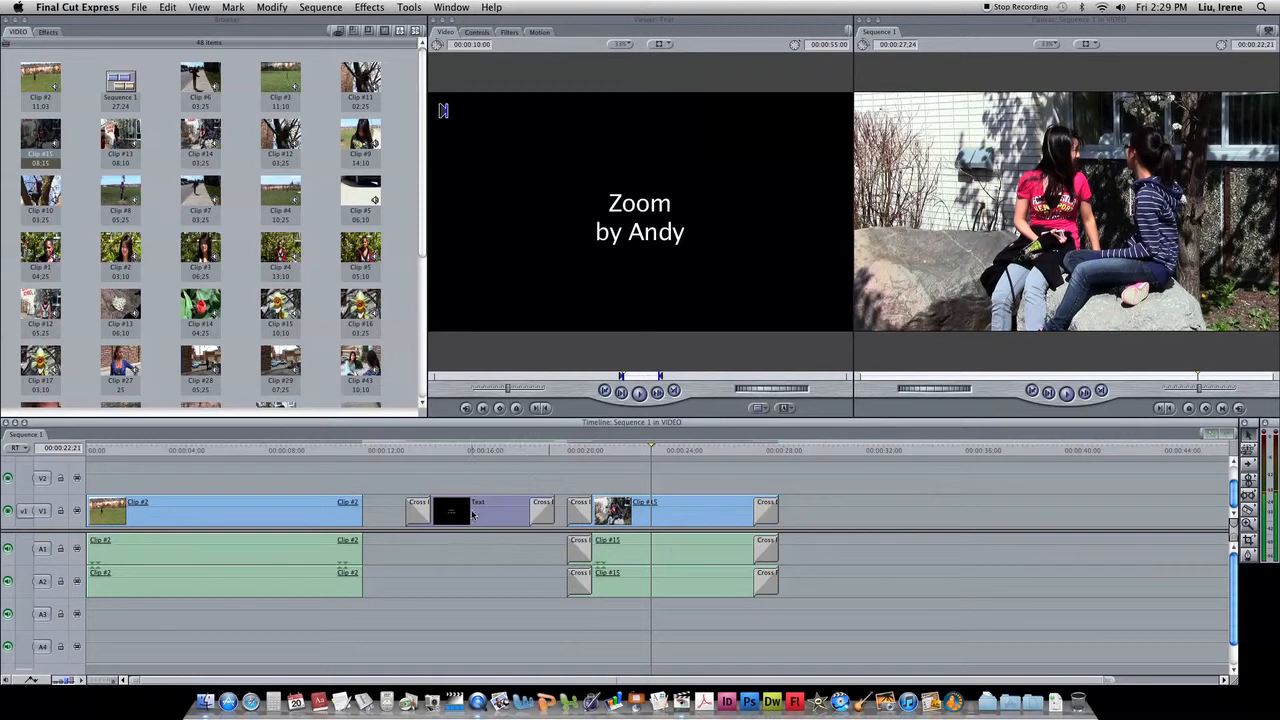
drag(471, 509, 655, 488)
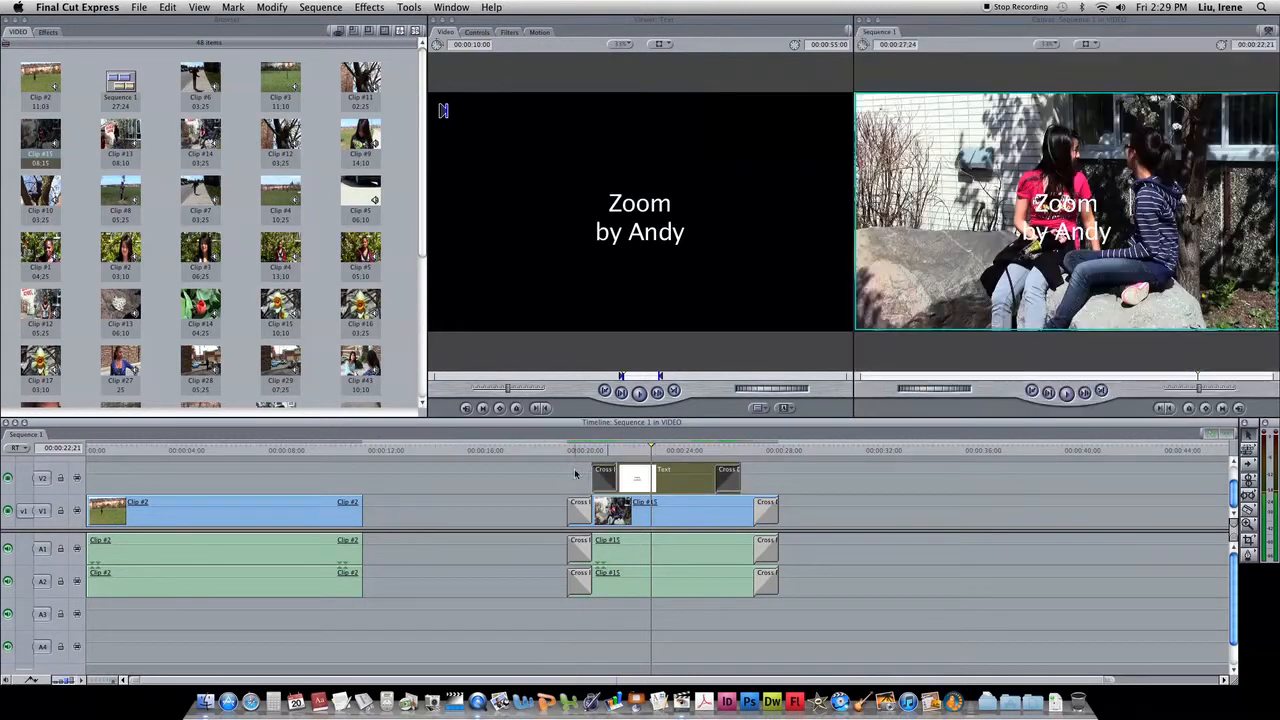
click(546, 449)
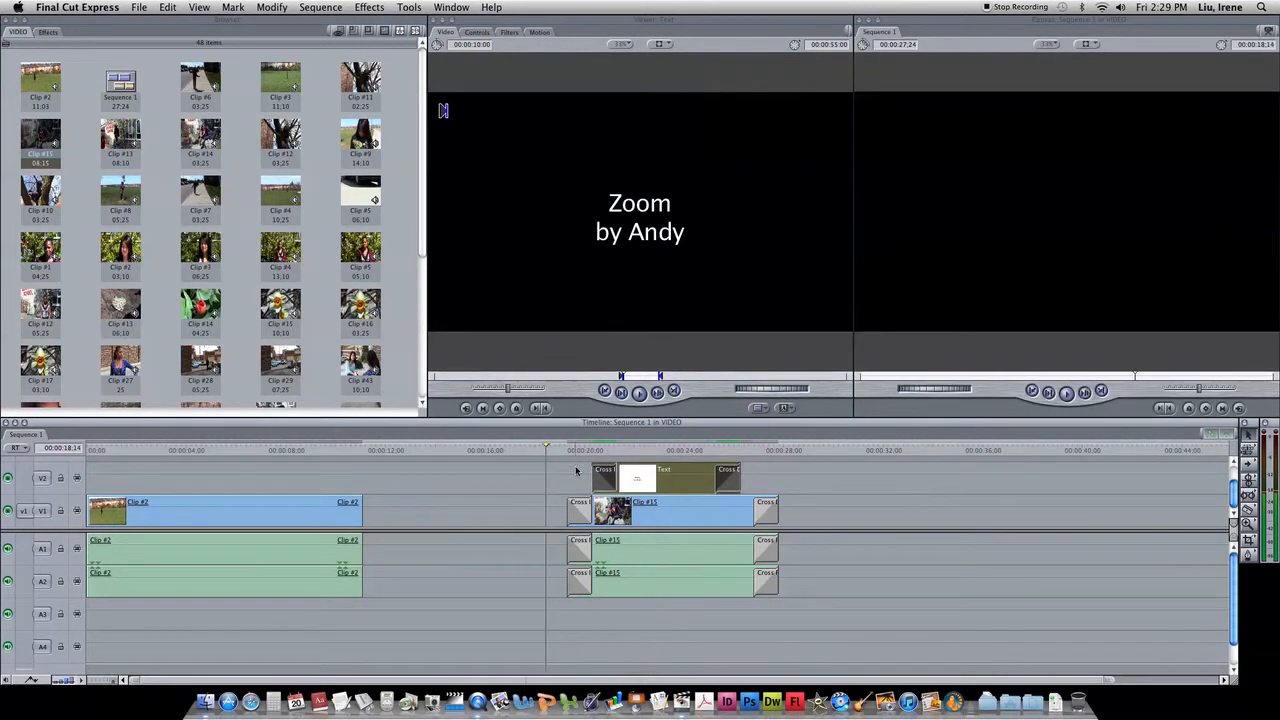
key(space)
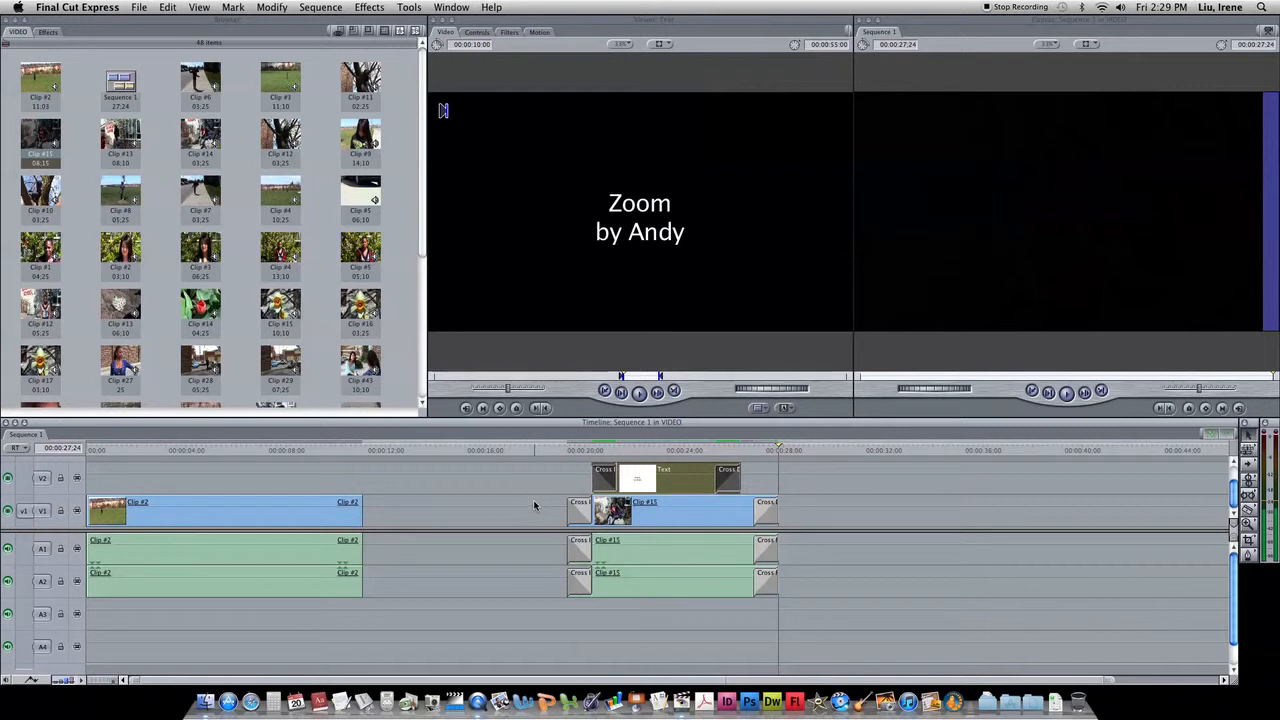
Step: Turn off audio tracks A1 and A2 so the clips' original sound is muted
click(7, 549)
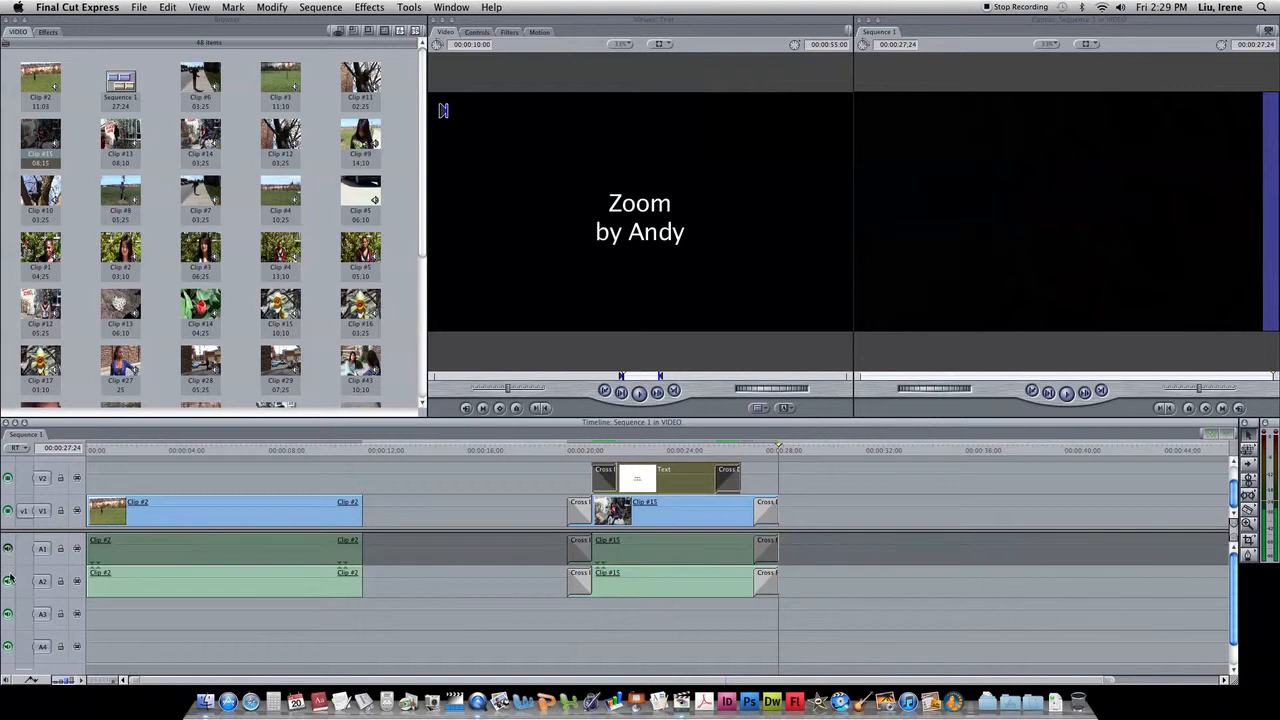
click(8, 581)
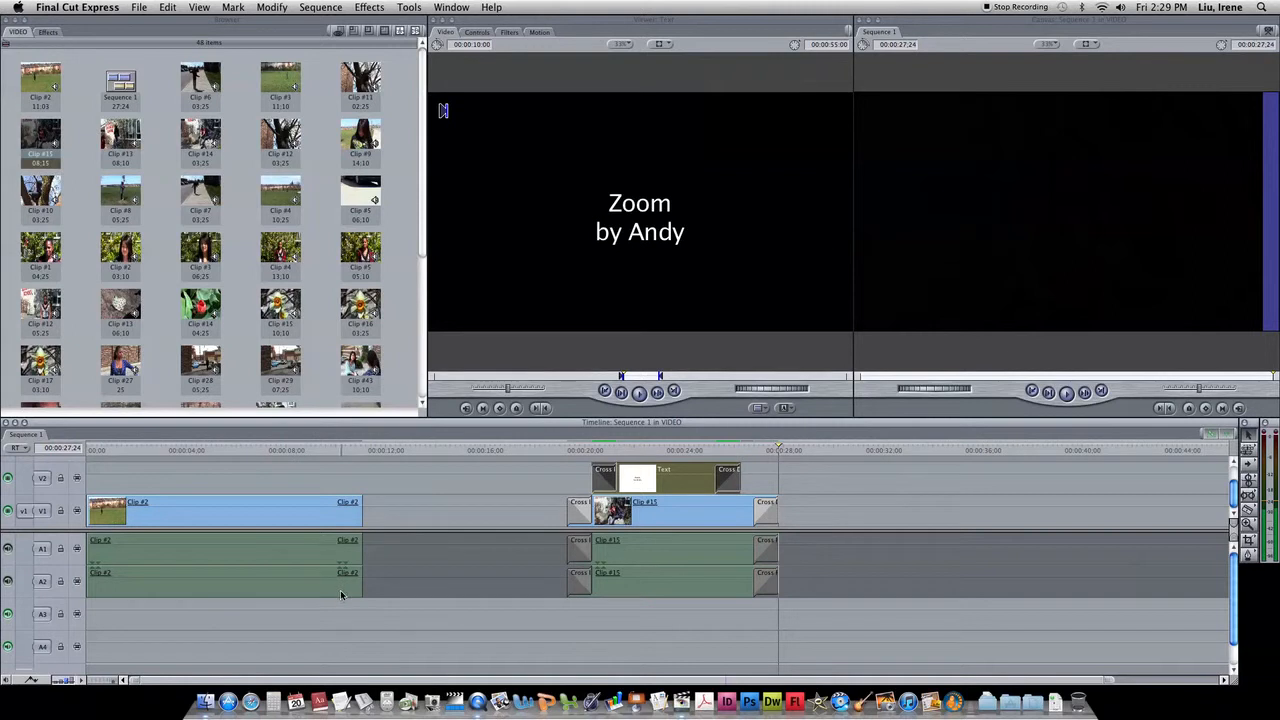
click(139, 8)
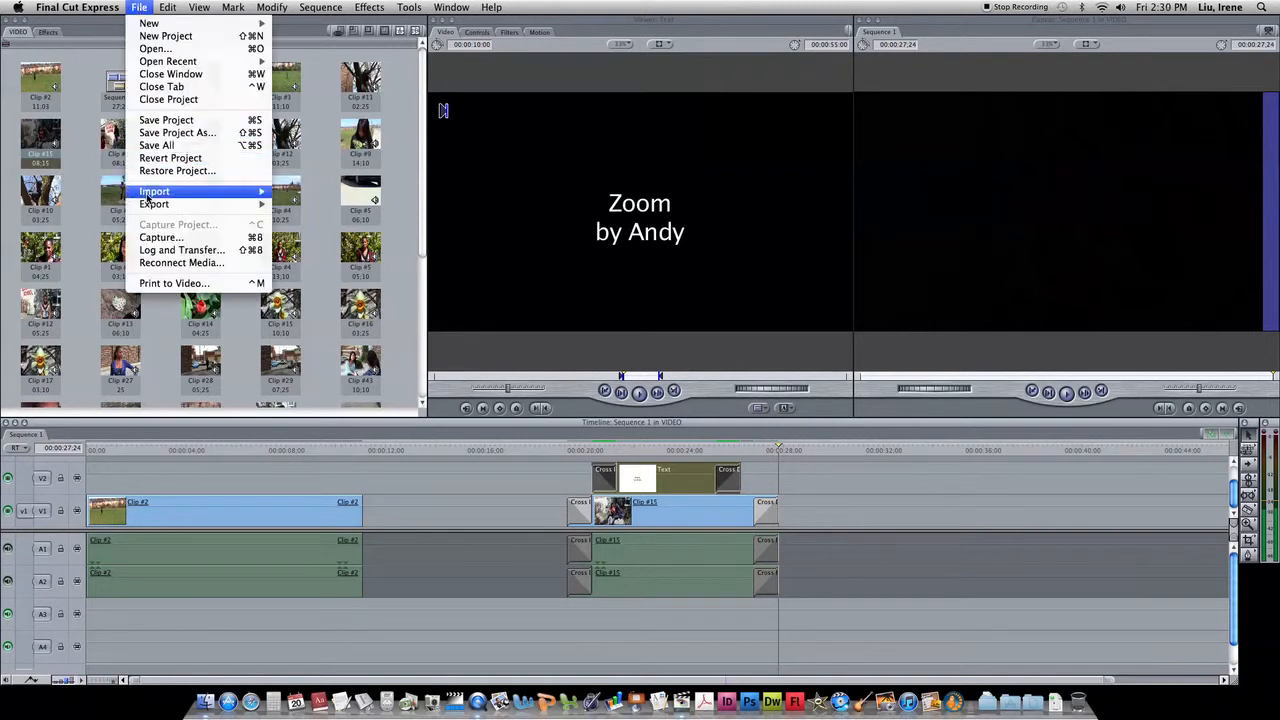
mouse_move(148, 196)
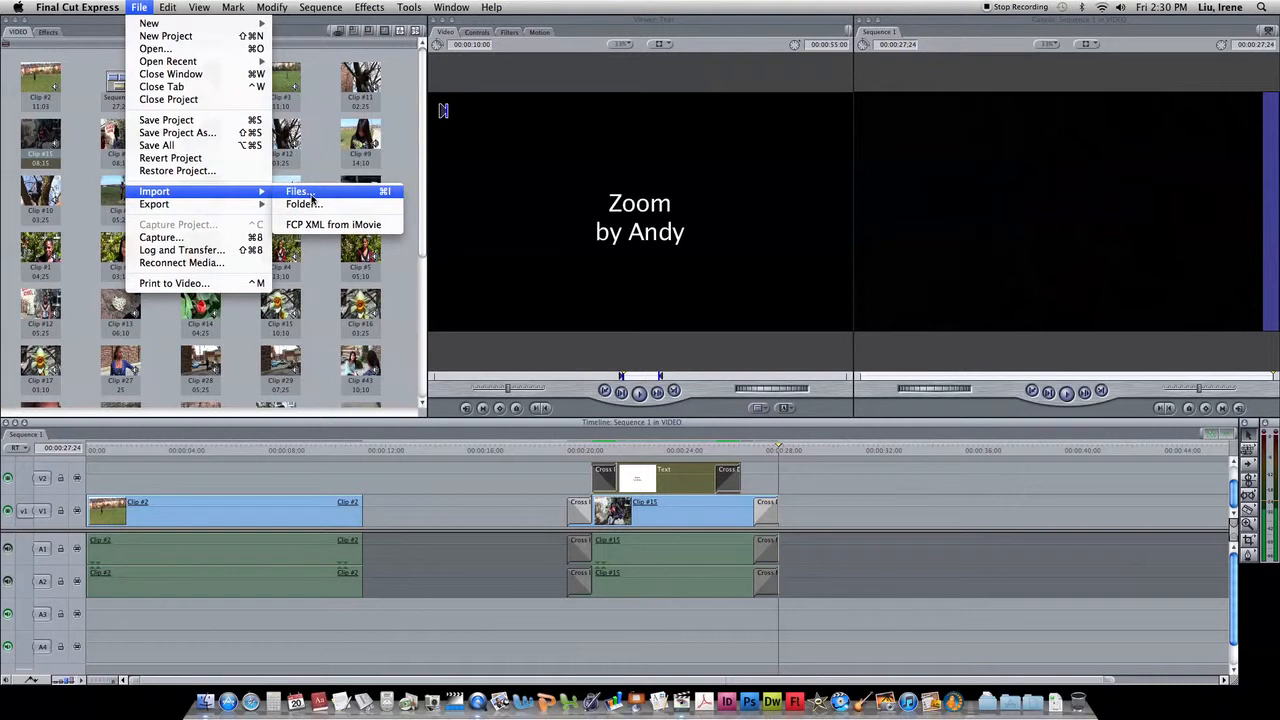
click(476, 459)
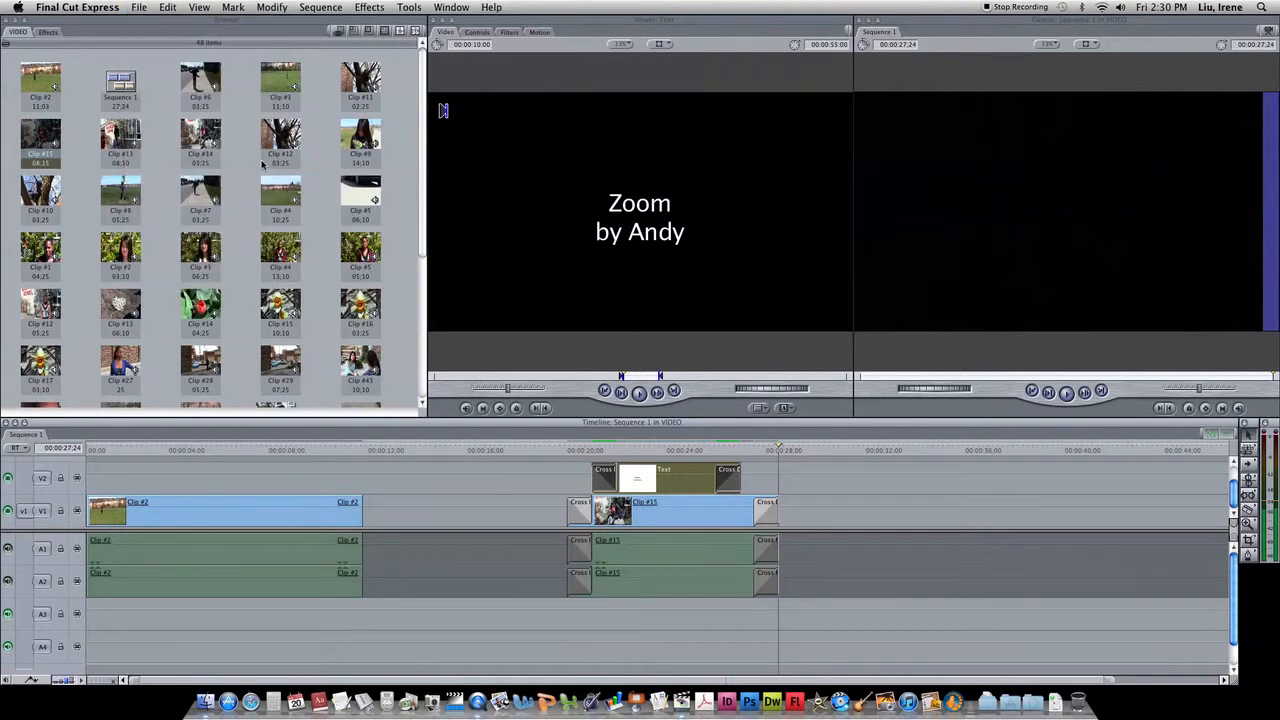
Step: Set up an export of Sequence 1 using QuickTime Conversion in QuickTime Movie format, accepting the H.264 video, sound and Fast Start streaming settings
click(138, 8)
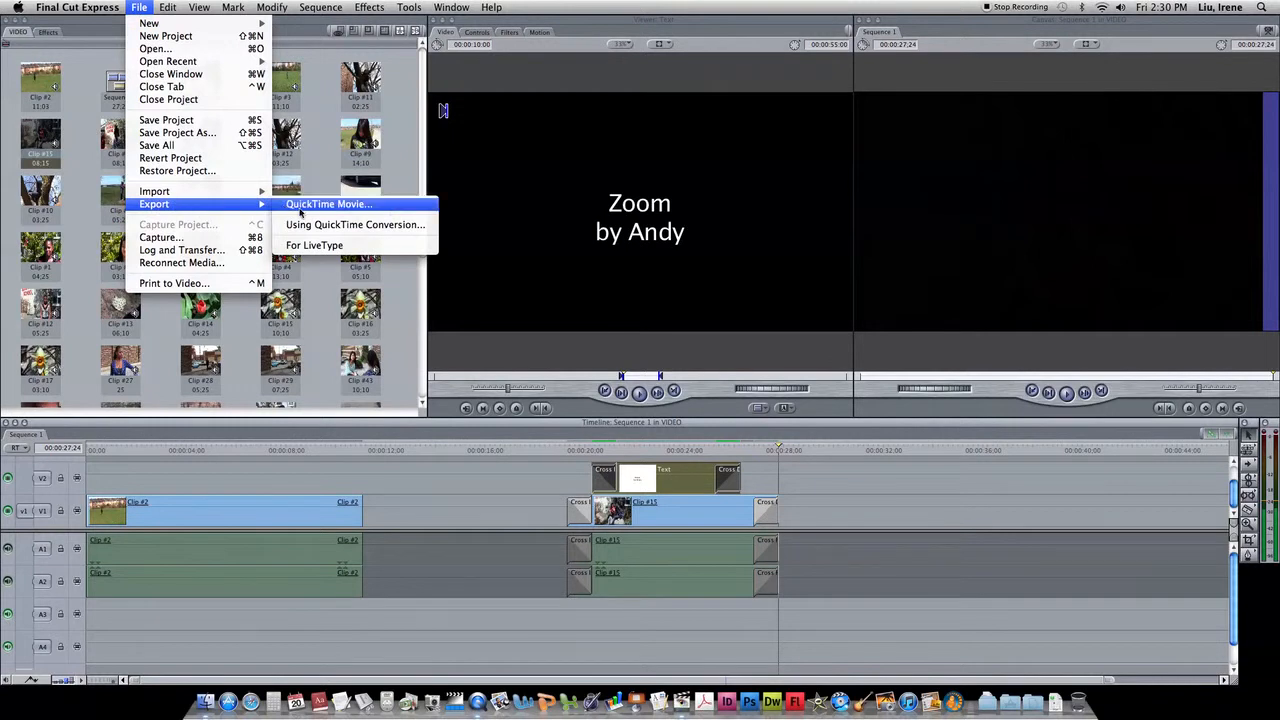
click(354, 225)
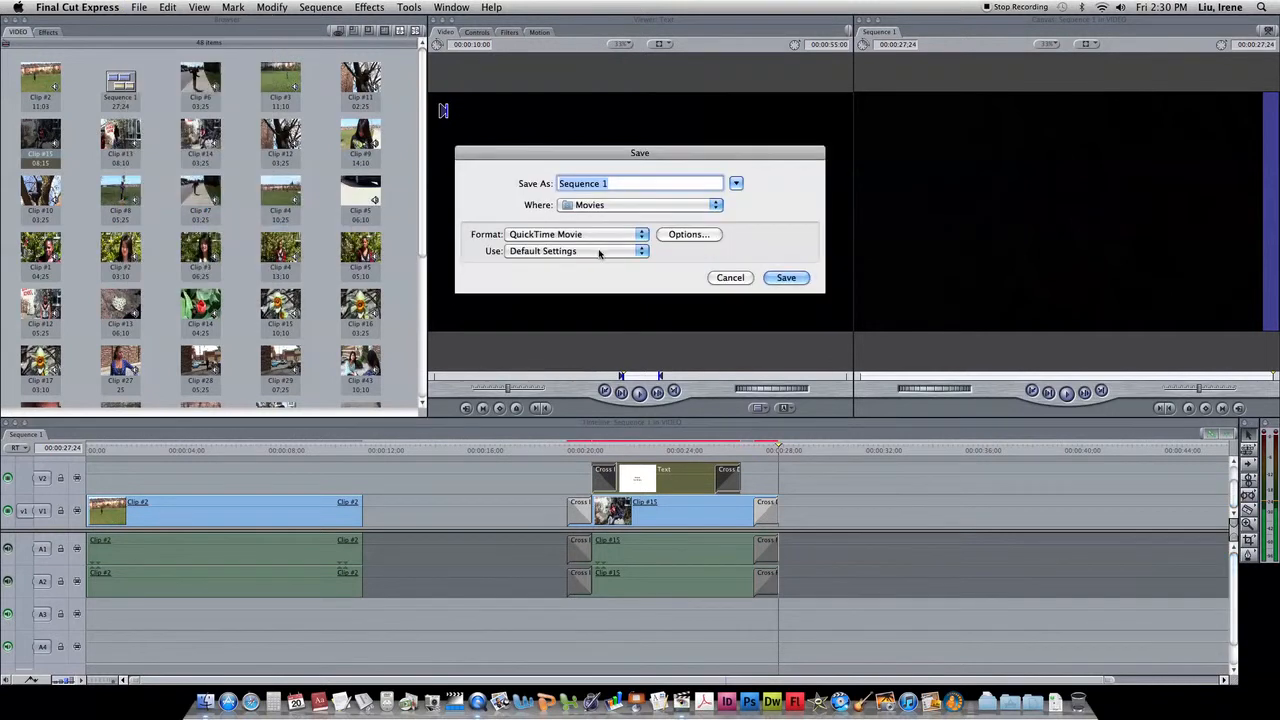
click(686, 236)
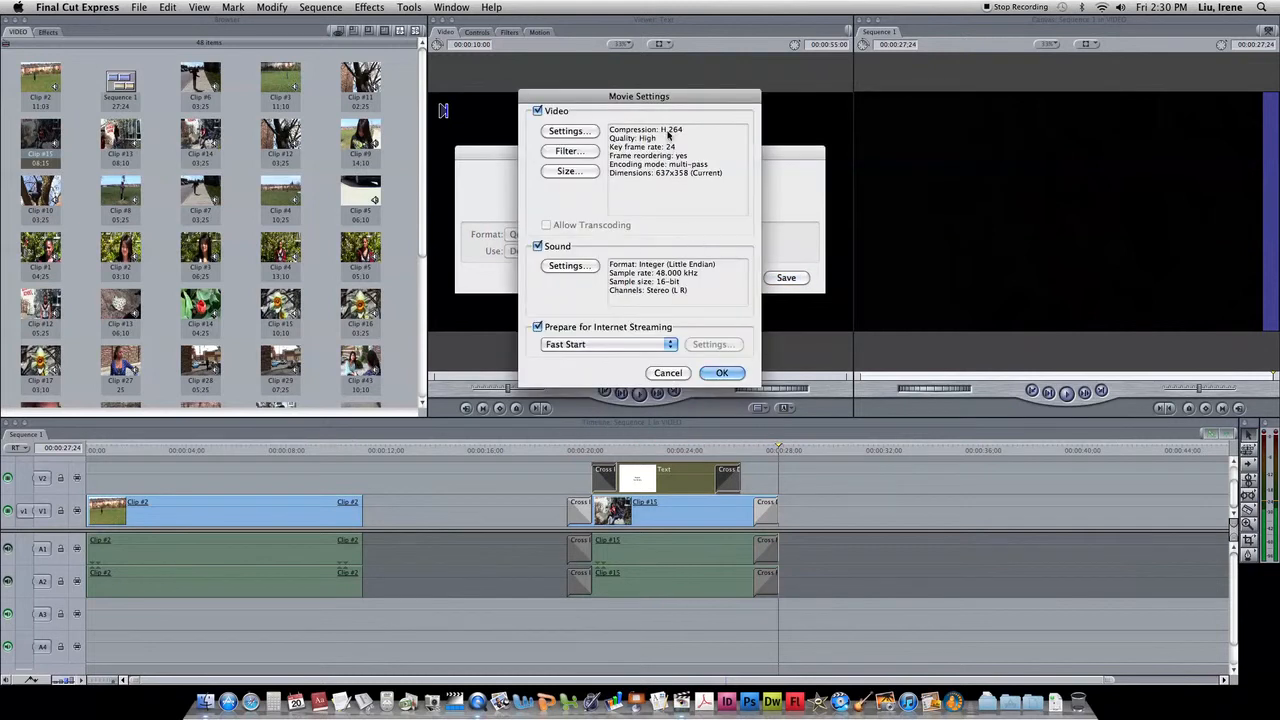
click(708, 374)
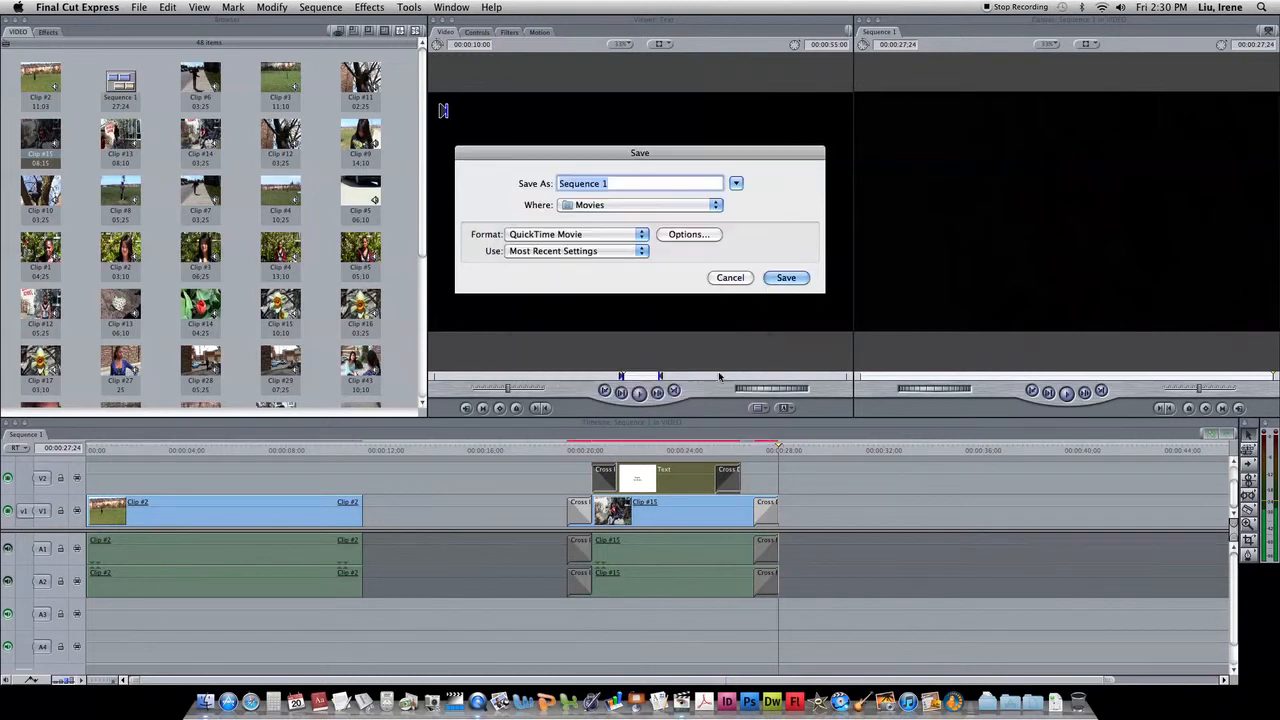